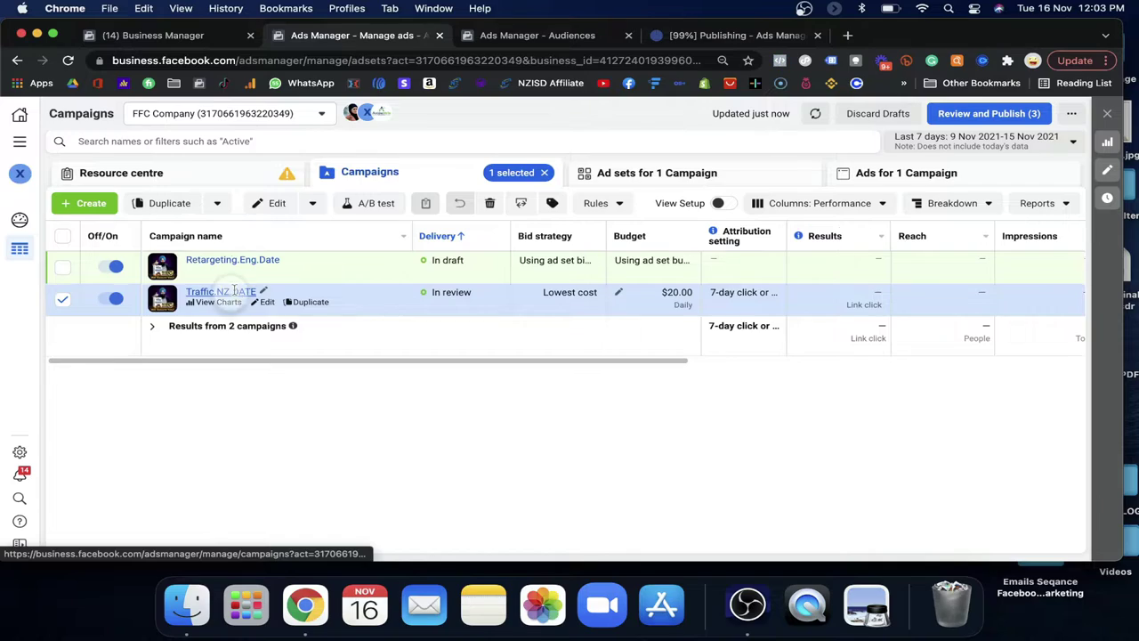
Start a new ad set in the existing Traffic.NZ.DATE campaign, named Lookalike.NZ.FFC, and continue
click(222, 291)
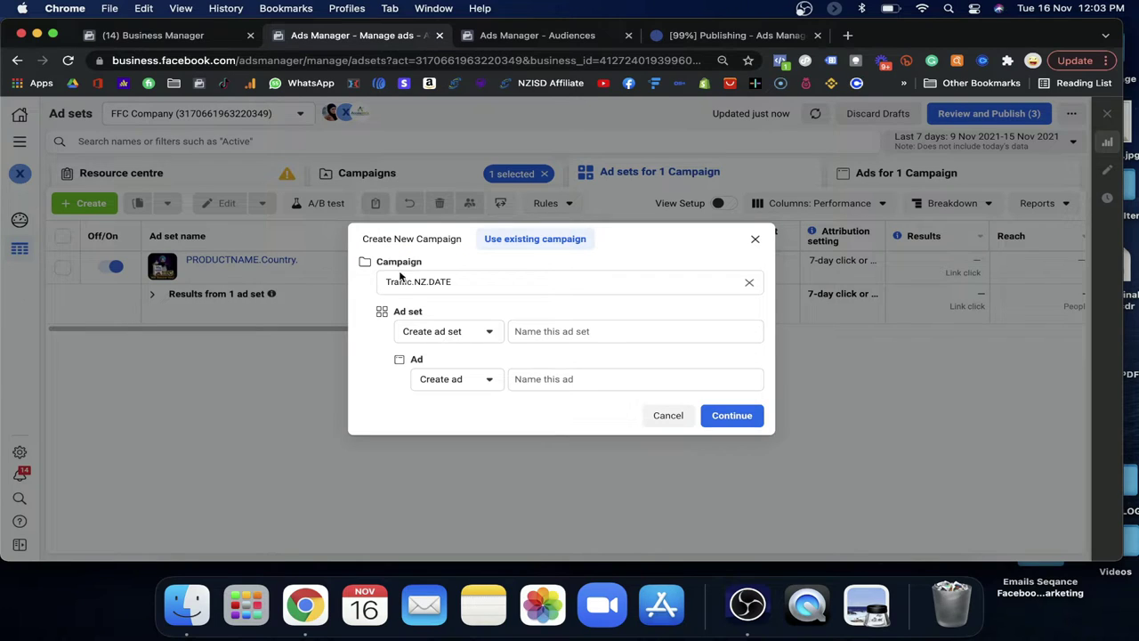
drag(378, 262, 403, 261)
click(580, 333)
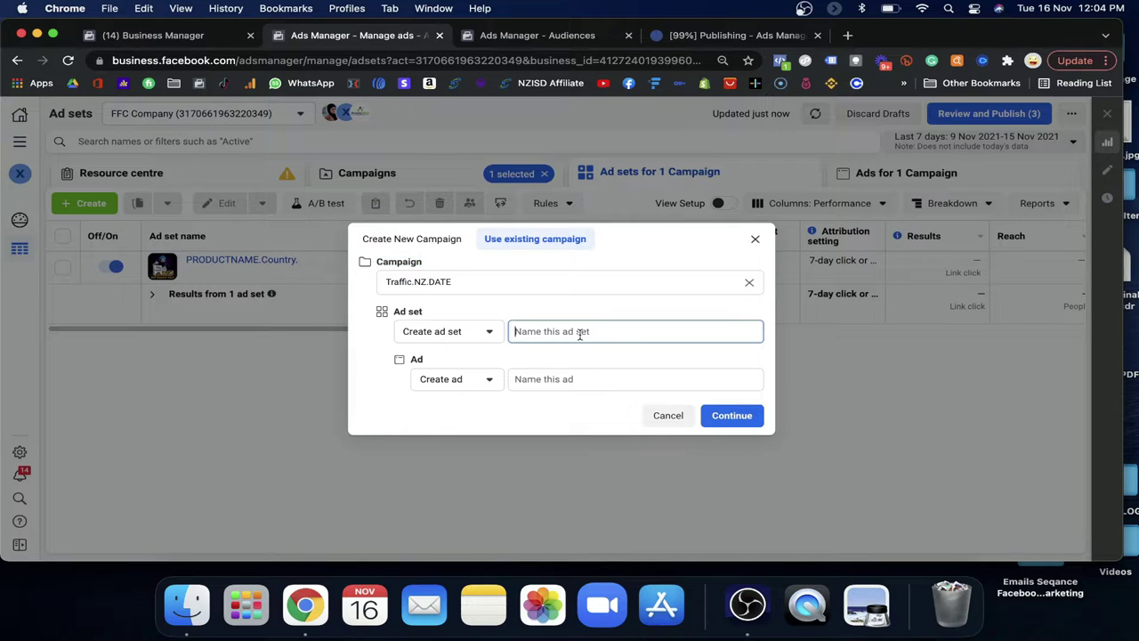
text(Lookalike.NZ.FFC)
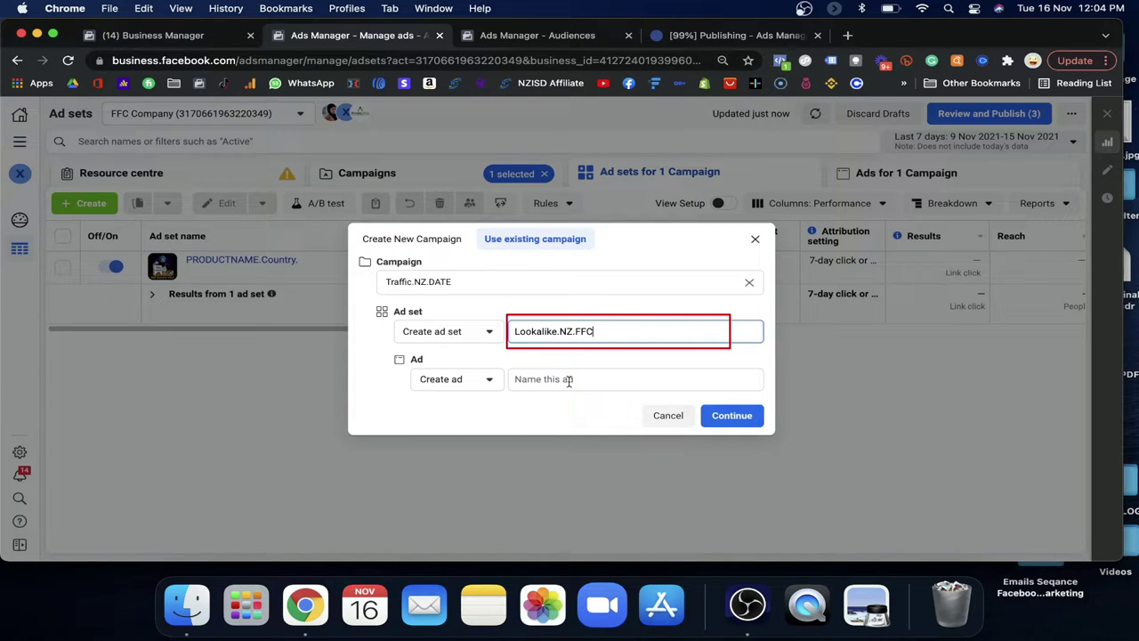
click(728, 419)
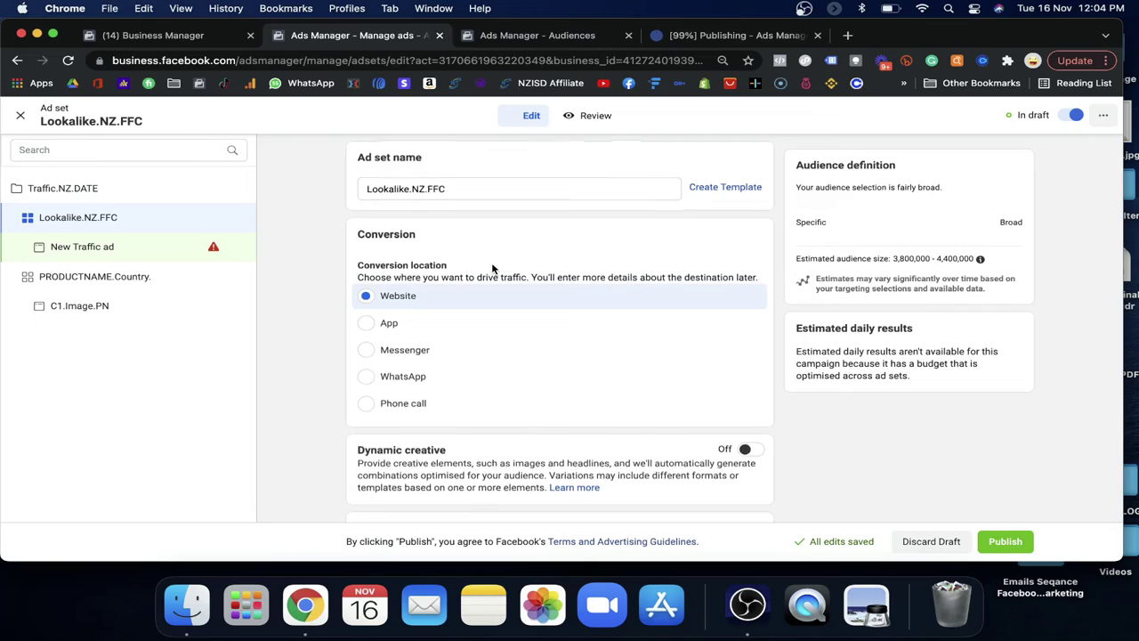
Scroll through the ad set's Website conversion, Link clicks optimisation and Budget & schedule sections
scroll(492, 267, down, 1)
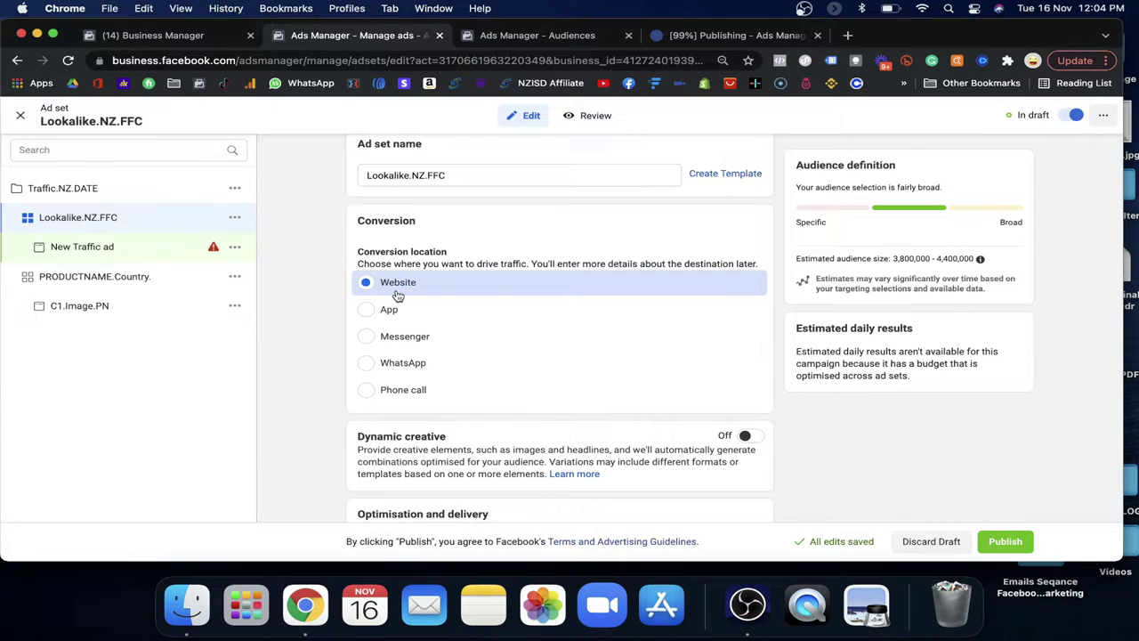
scroll(398, 297, down, 5)
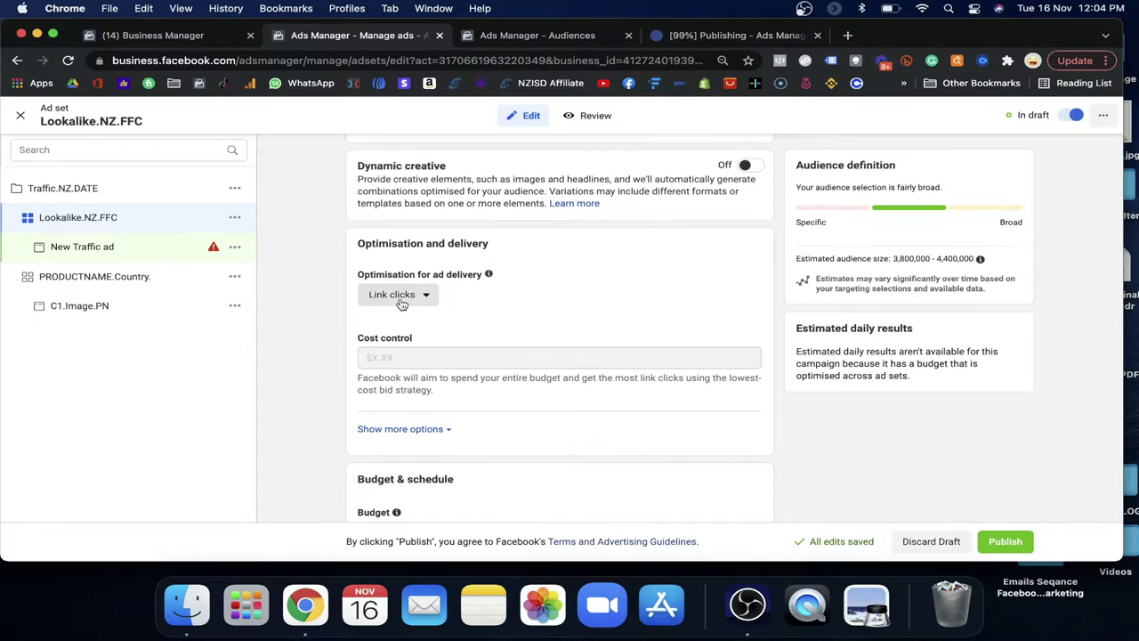
scroll(403, 304, down, 5)
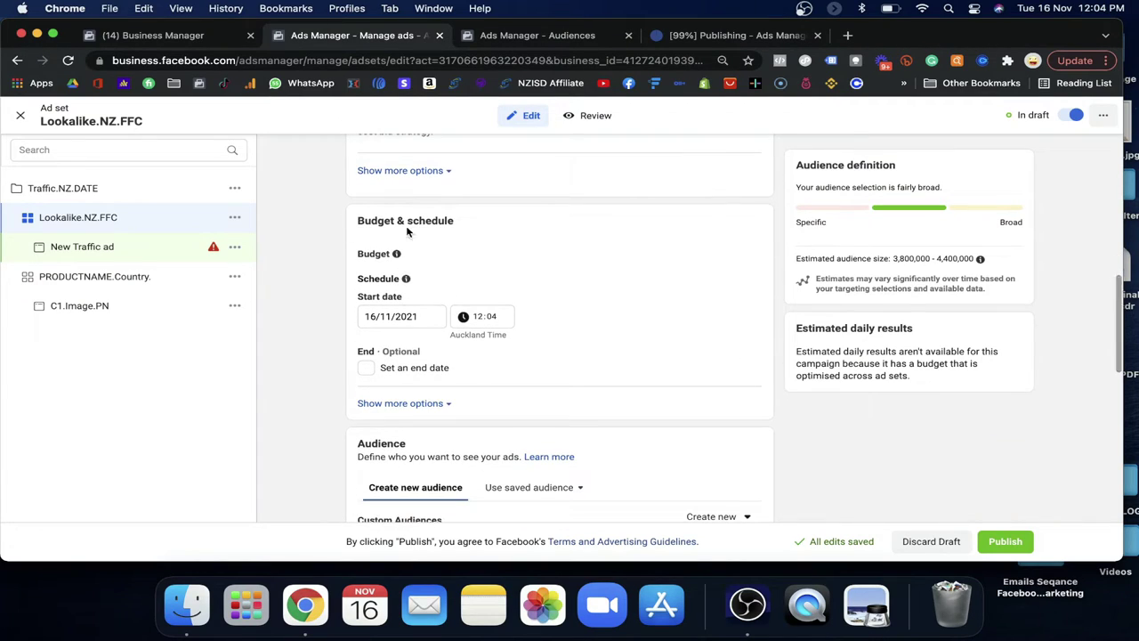
mouse_move(405, 279)
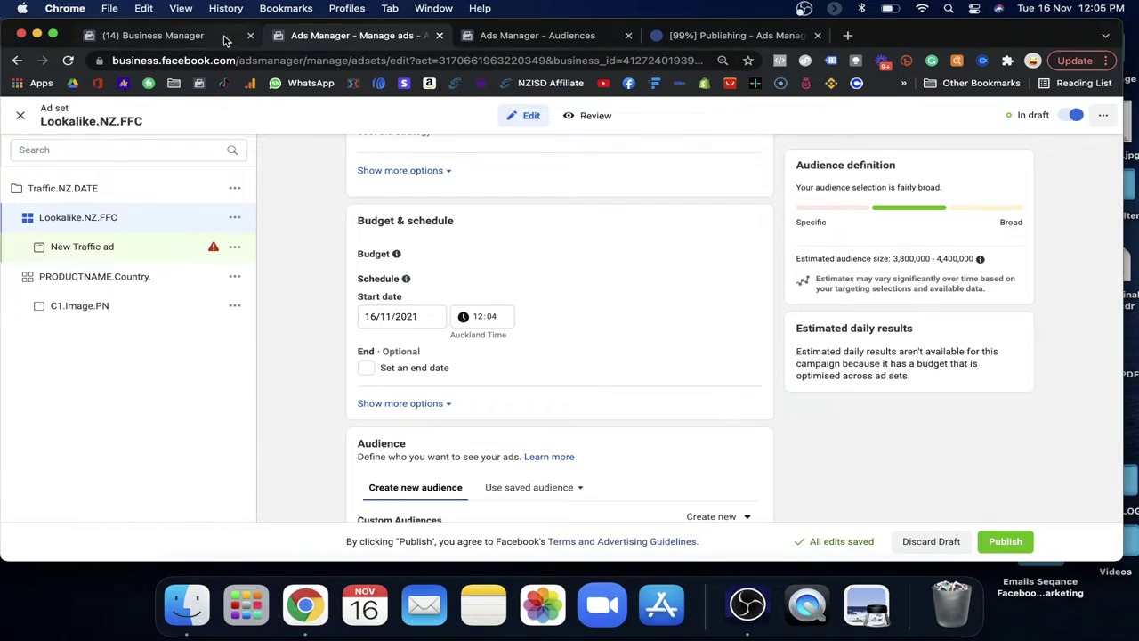
In the FFC Company account, check Traffic.NZ.DATE's $20.00 daily campaign budget optimisation, then return to the ad set
click(225, 39)
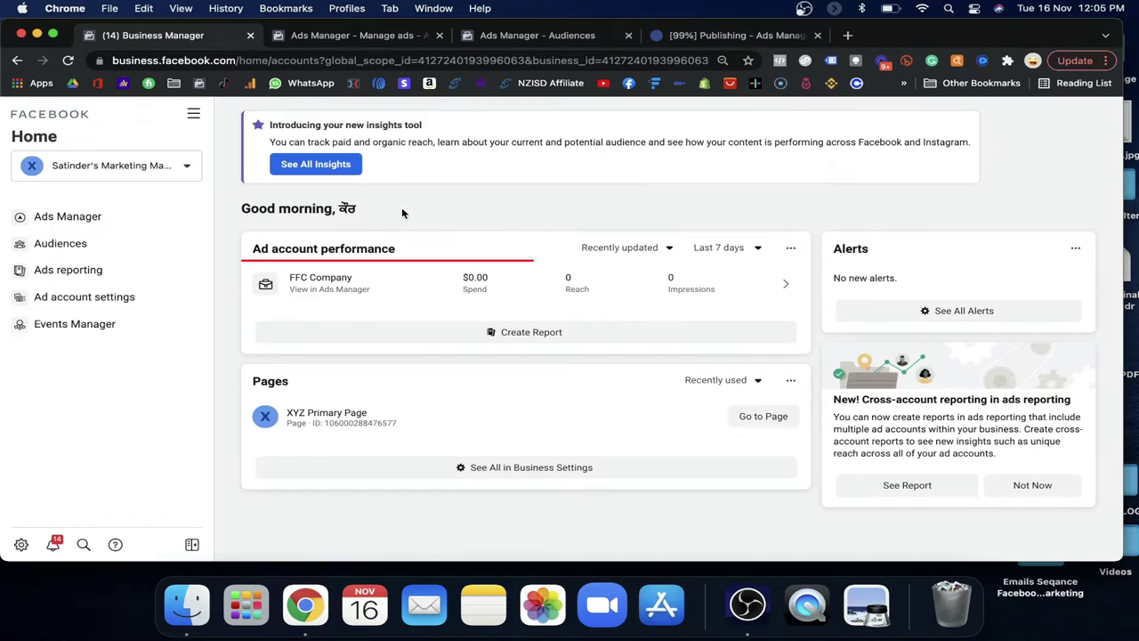
click(336, 281)
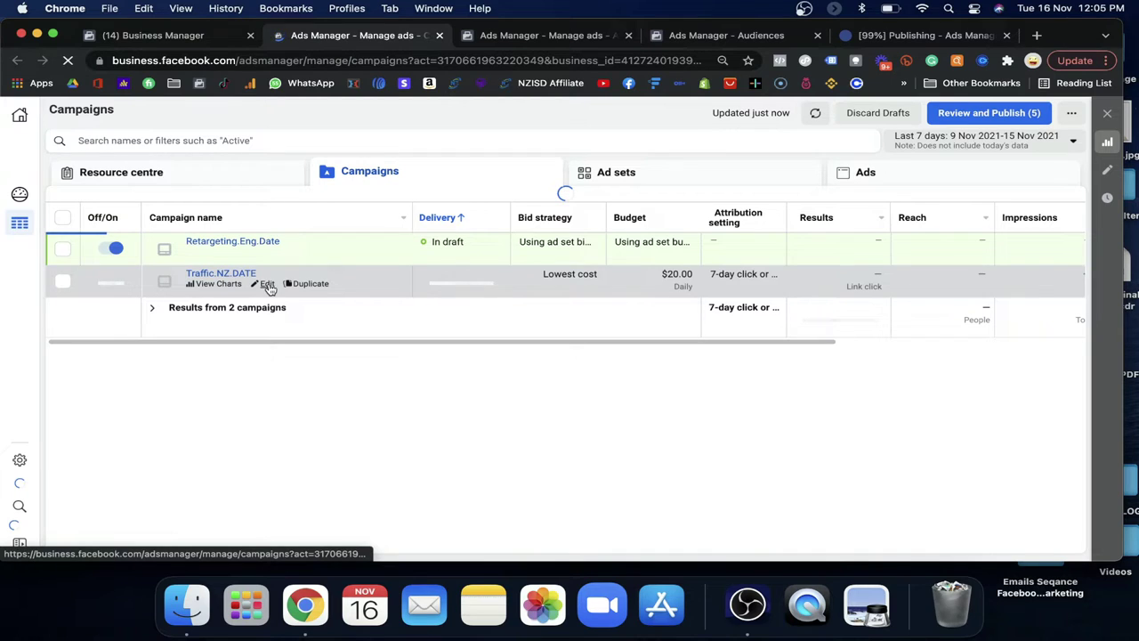
click(266, 284)
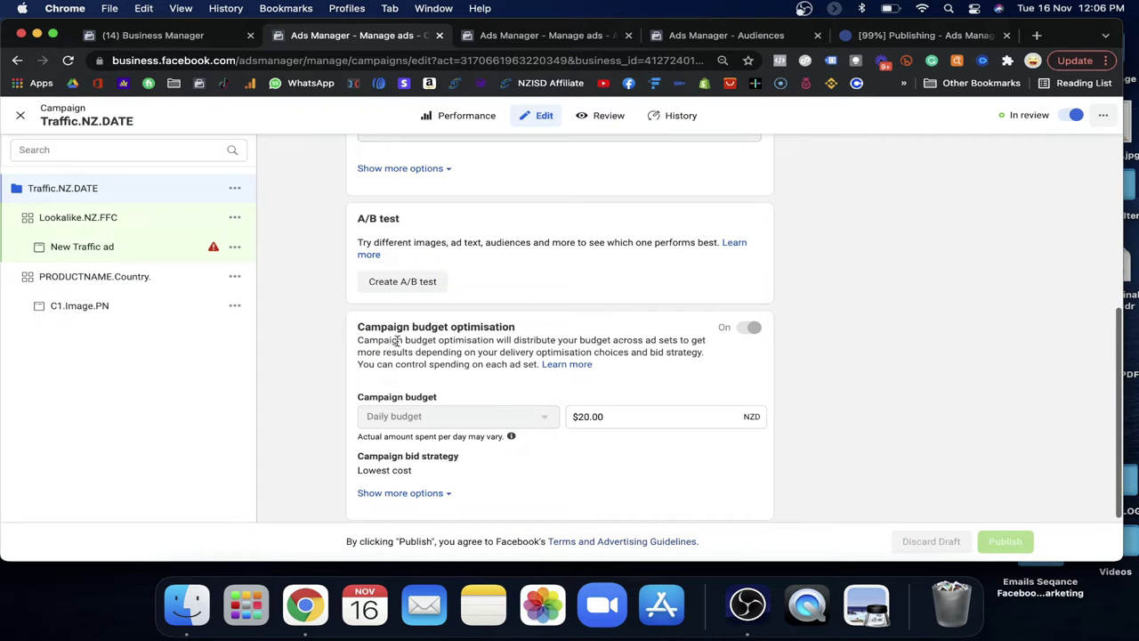
drag(381, 327, 516, 333)
mouse_move(742, 332)
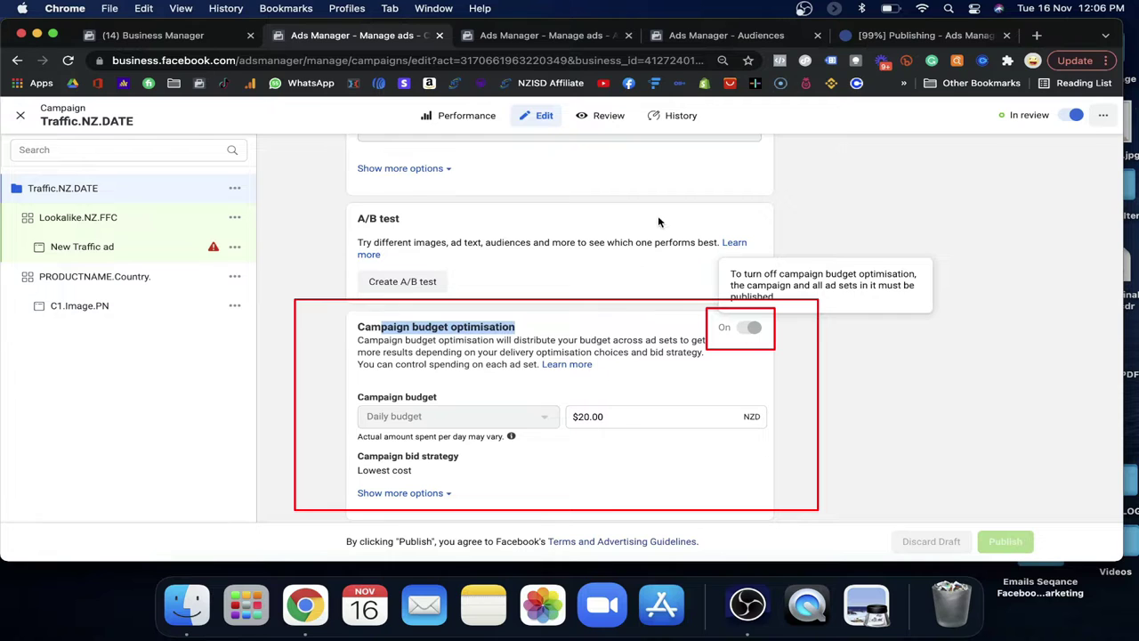
click(519, 35)
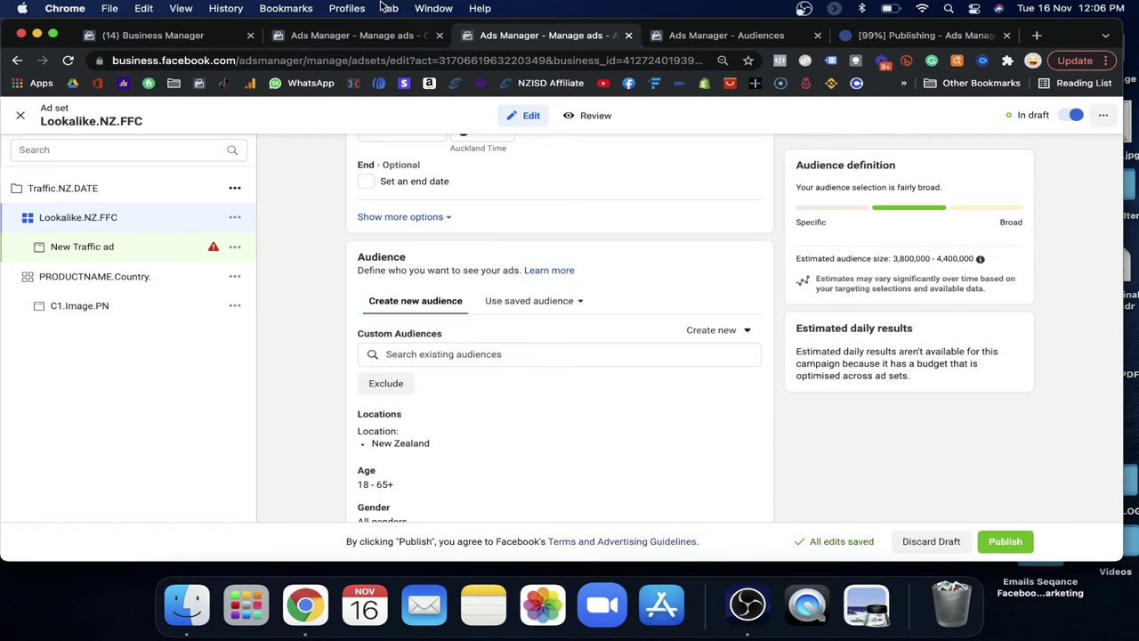
Close the campaign settings tab and go to the ad set's Audience Custom Audiences search box
click(406, 41)
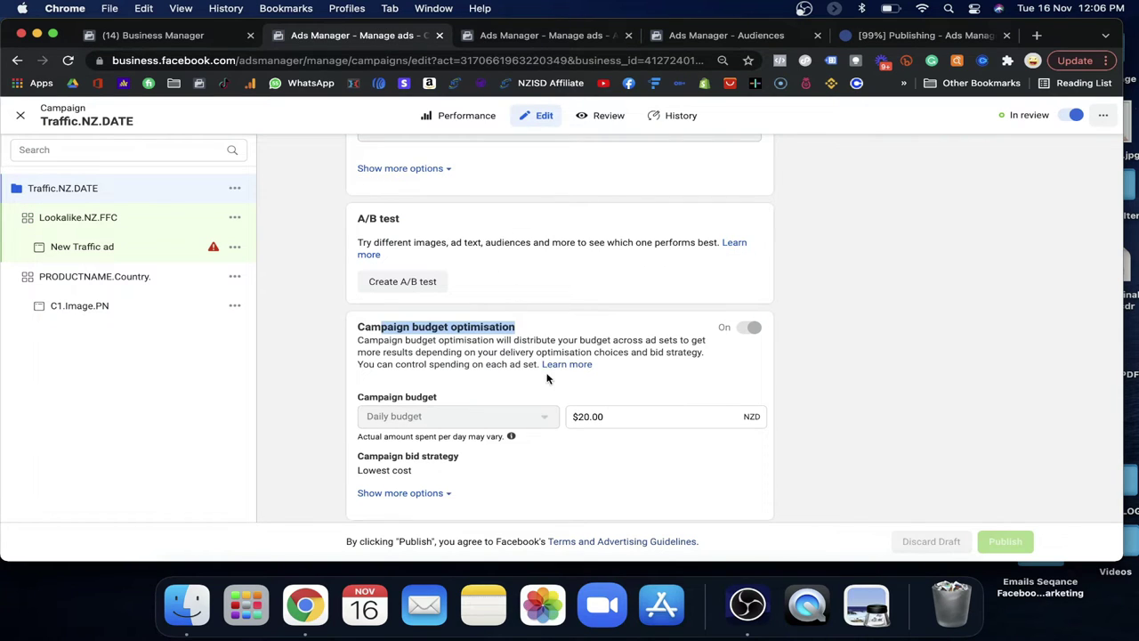
click(439, 34)
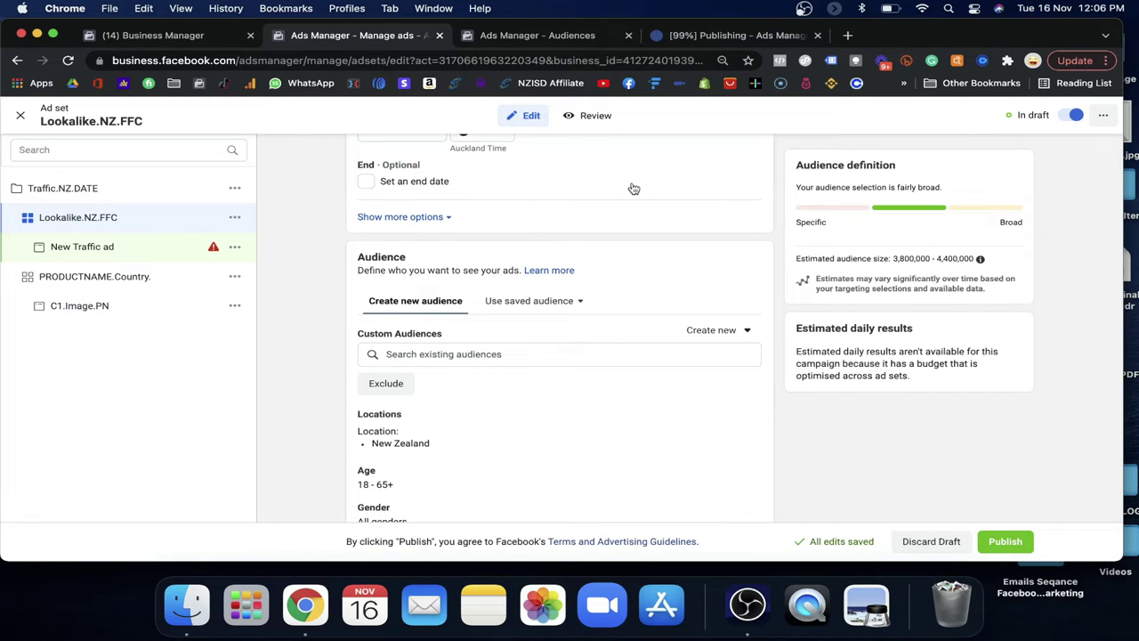
scroll(553, 291, down, 1)
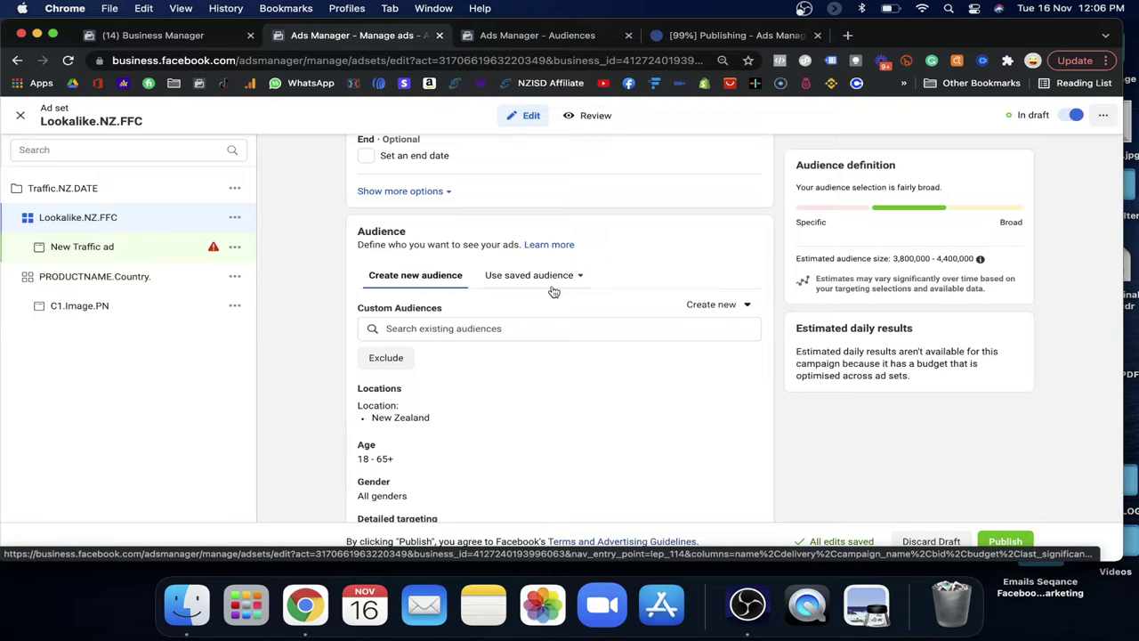
scroll(553, 291, up, 3)
scroll(552, 290, down, 3)
drag(353, 247, 405, 243)
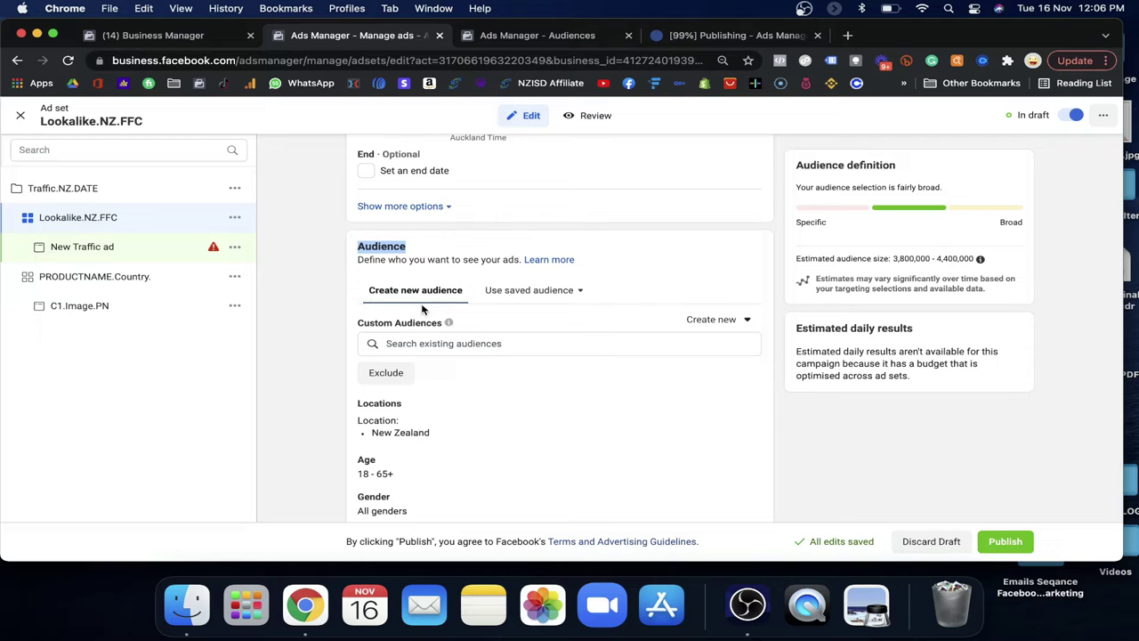
click(423, 343)
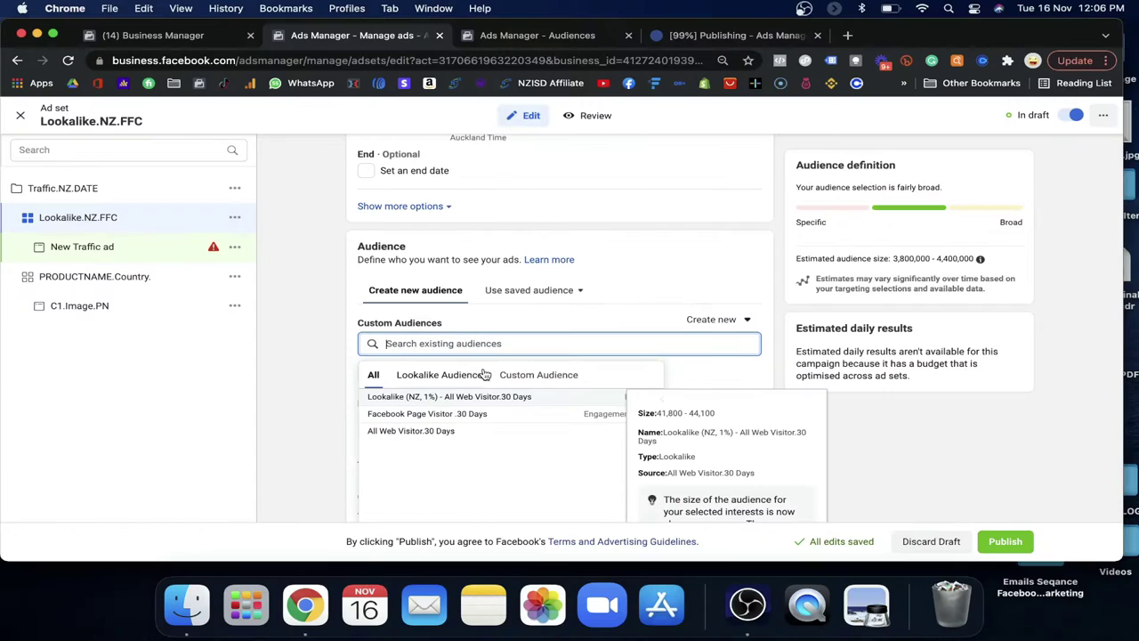
Pick Lookalike (NZ, 1%) - All Web Visitor.30 Days from the Lookalike Audience list
click(460, 376)
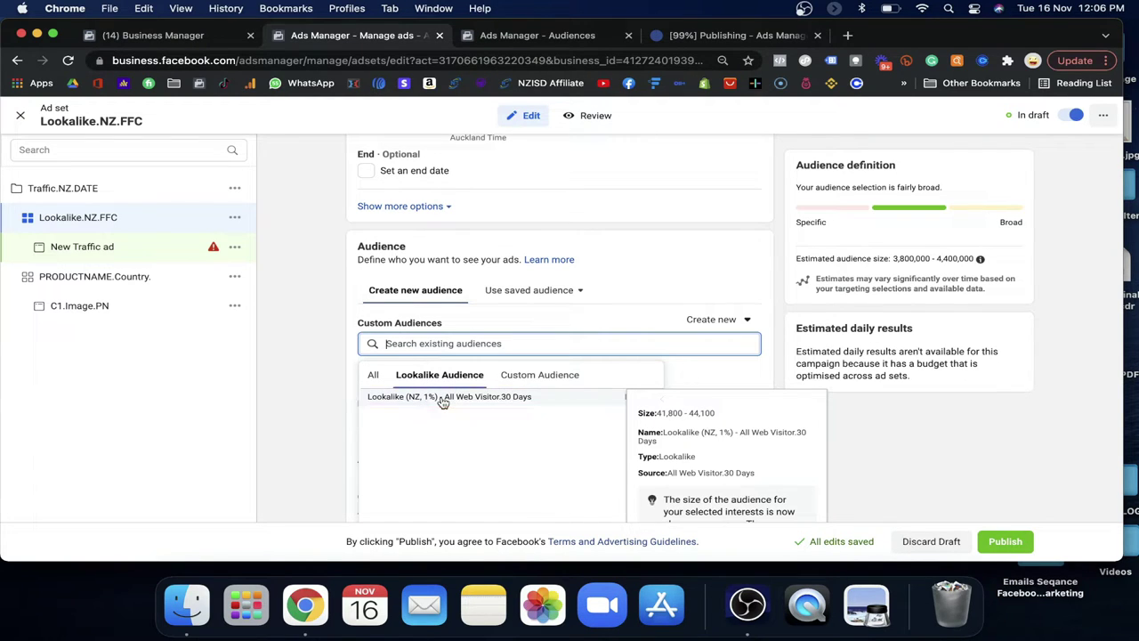
click(436, 400)
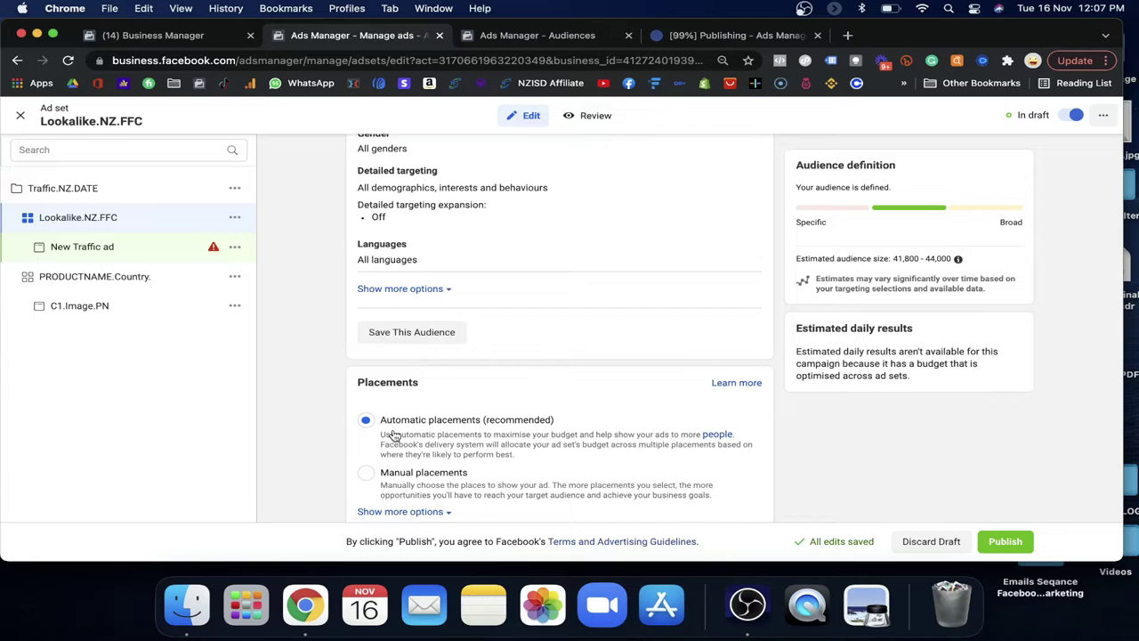
scroll(394, 435, down, 1)
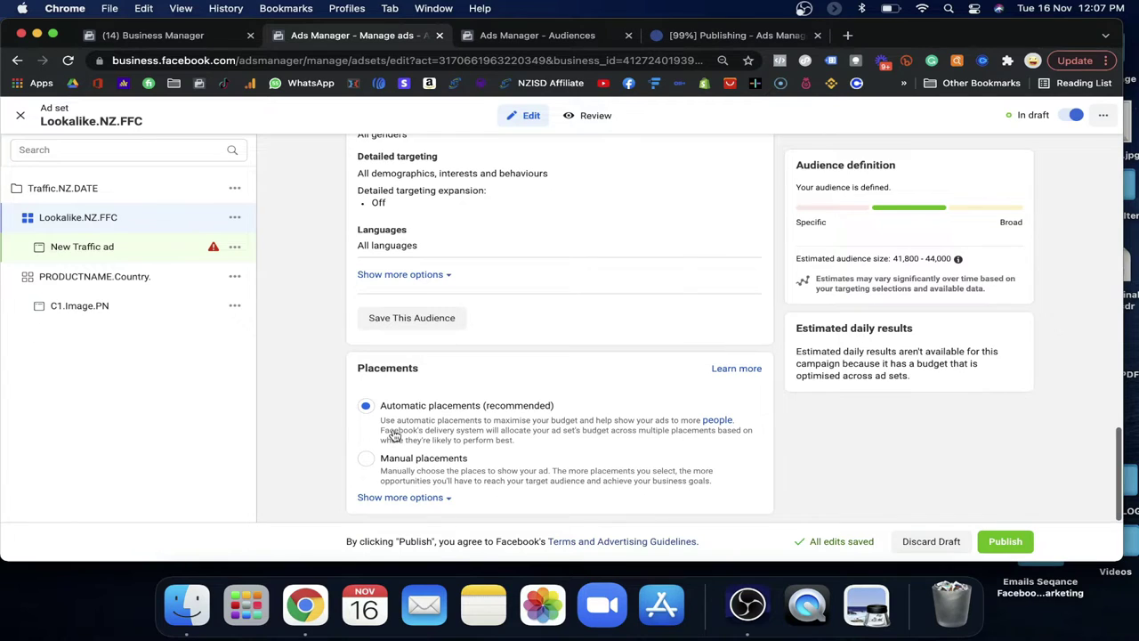
scroll(435, 382, up, 1)
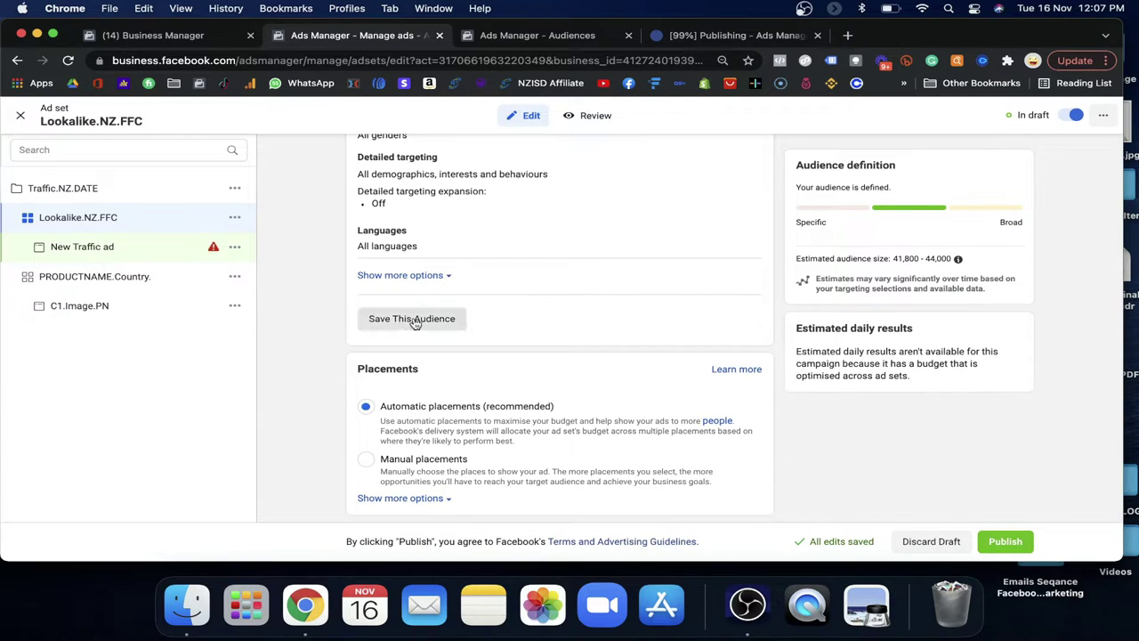
scroll(411, 322, up, 3)
scroll(414, 323, down, 3)
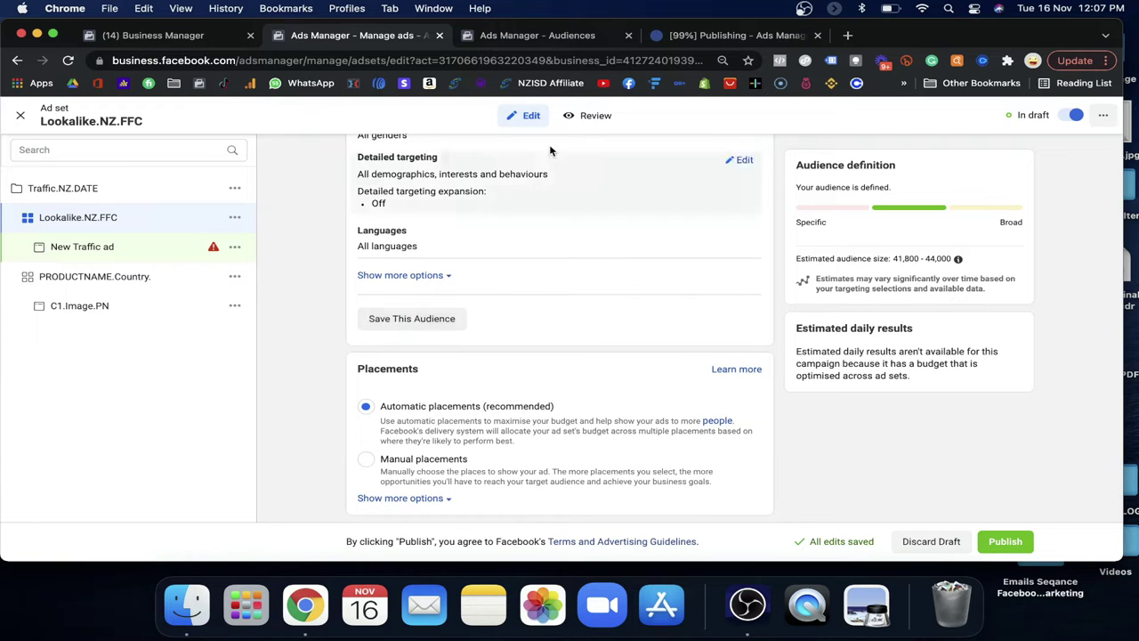
scroll(501, 222, up, 4)
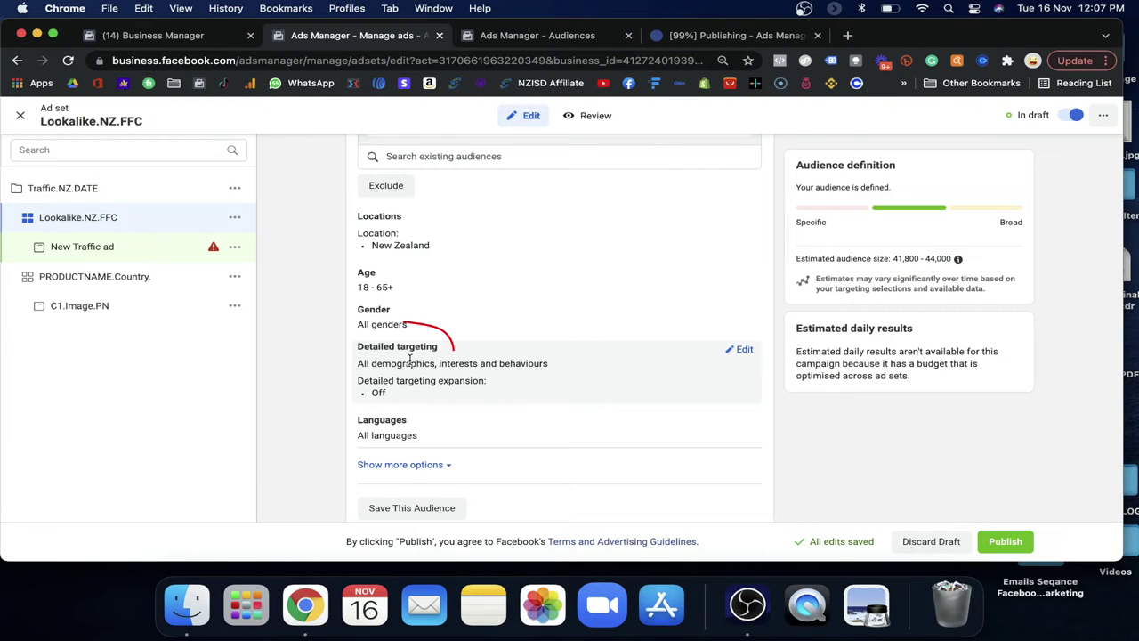
Publish the Lookalike.NZ.FFC ad set
scroll(451, 368, up, 4)
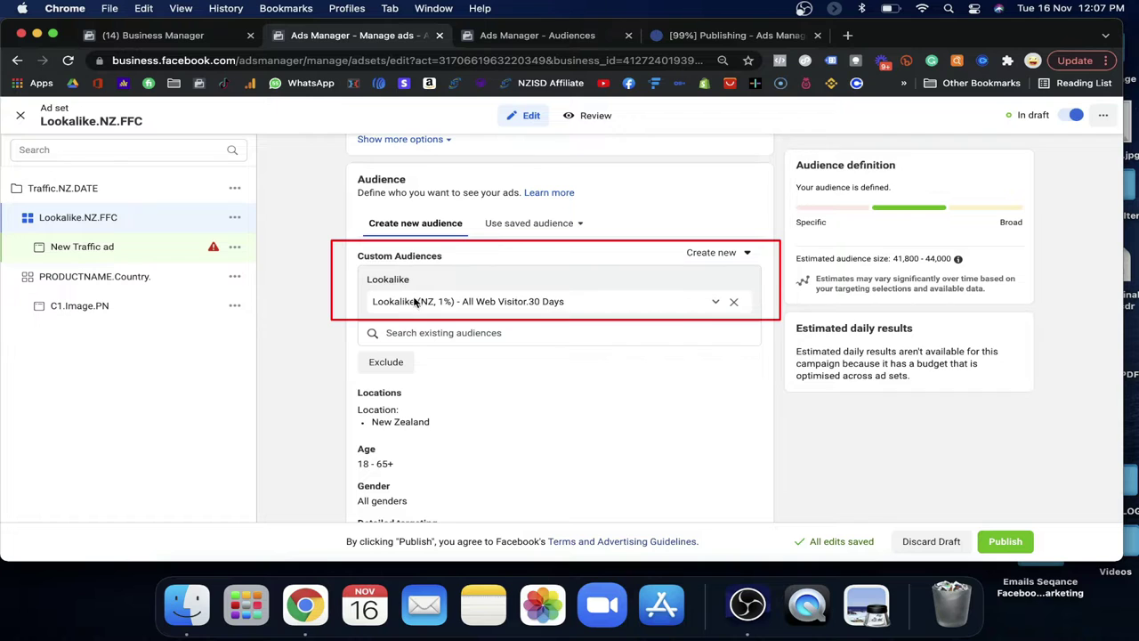
scroll(547, 348, down, 3)
scroll(546, 347, up, 3)
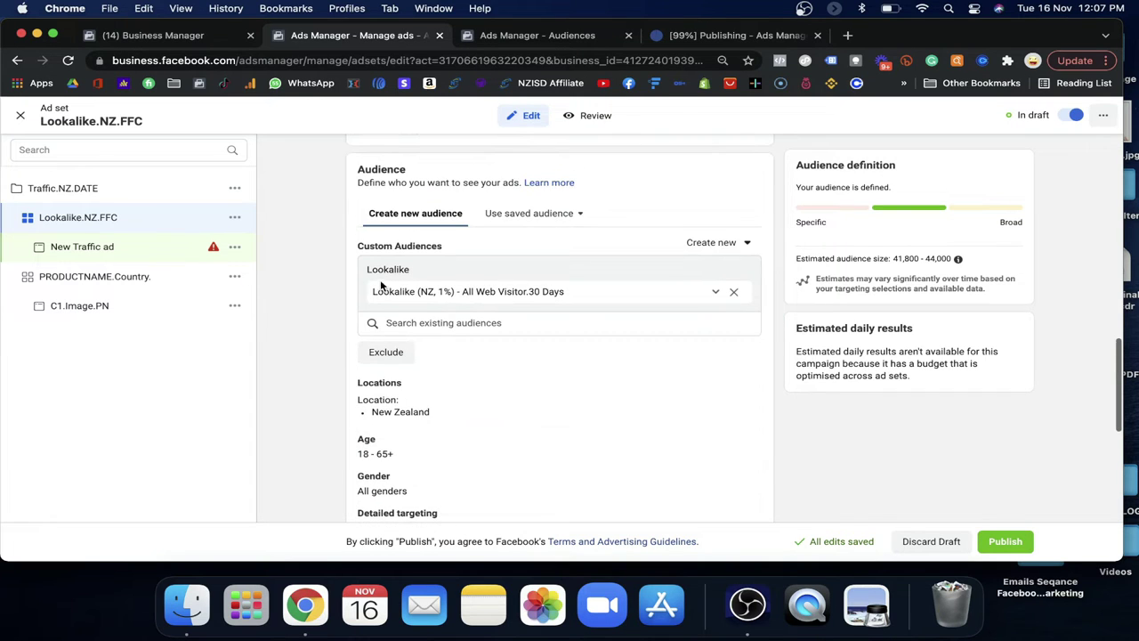
scroll(562, 374, down, 3)
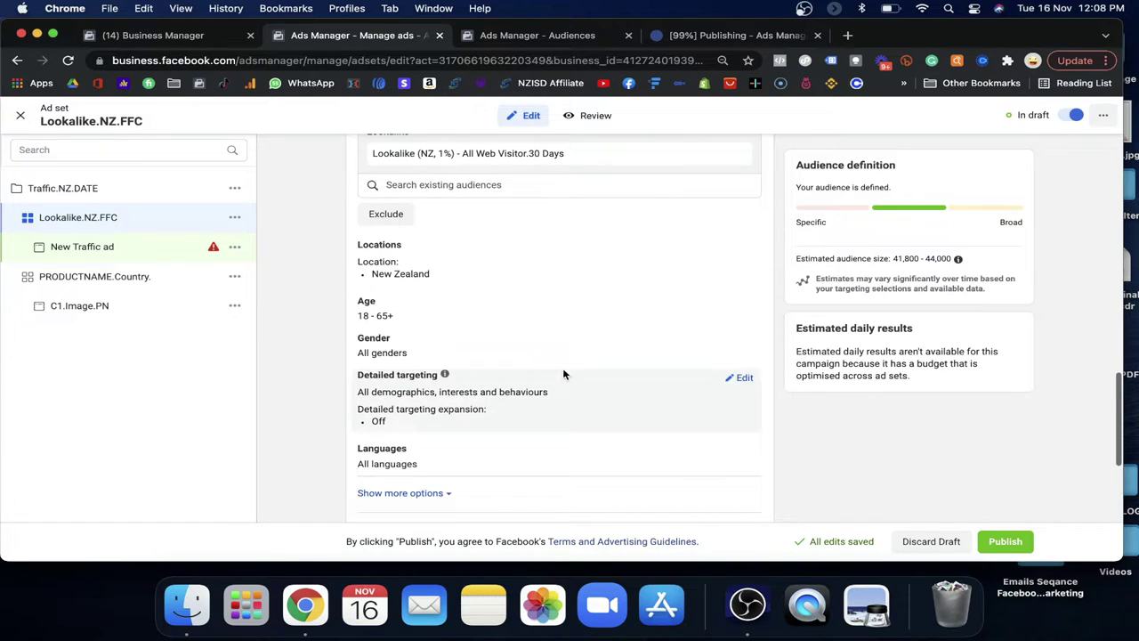
scroll(928, 490, down, 5)
click(1005, 541)
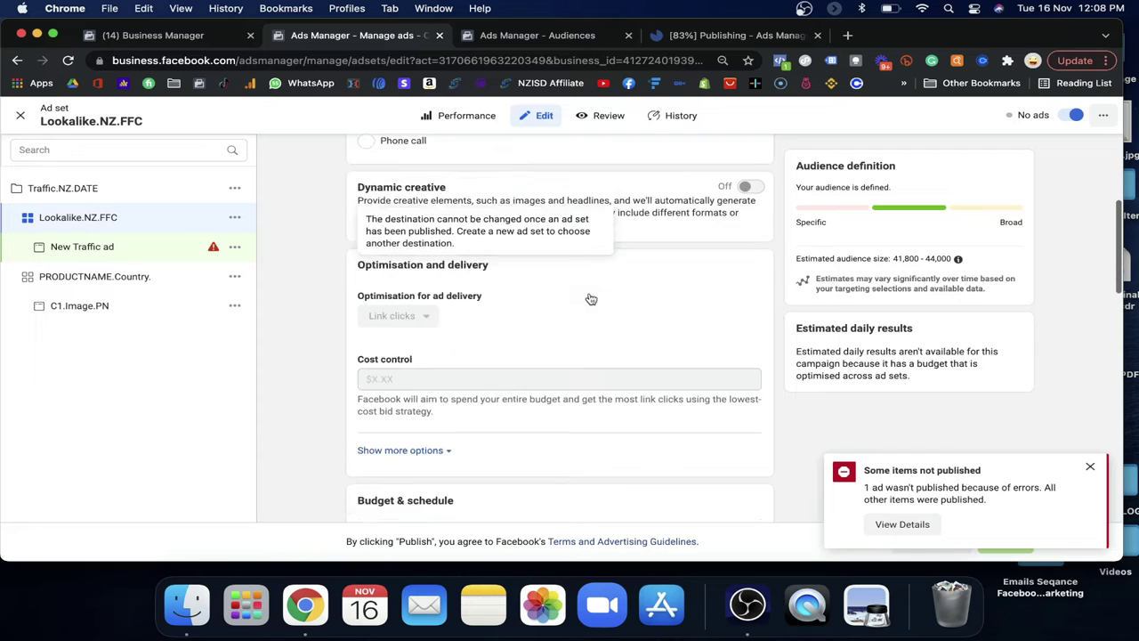
Dismiss the 'Some items not published' warning and review the audience and placements
scroll(589, 297, down, 6)
scroll(589, 297, down, 5)
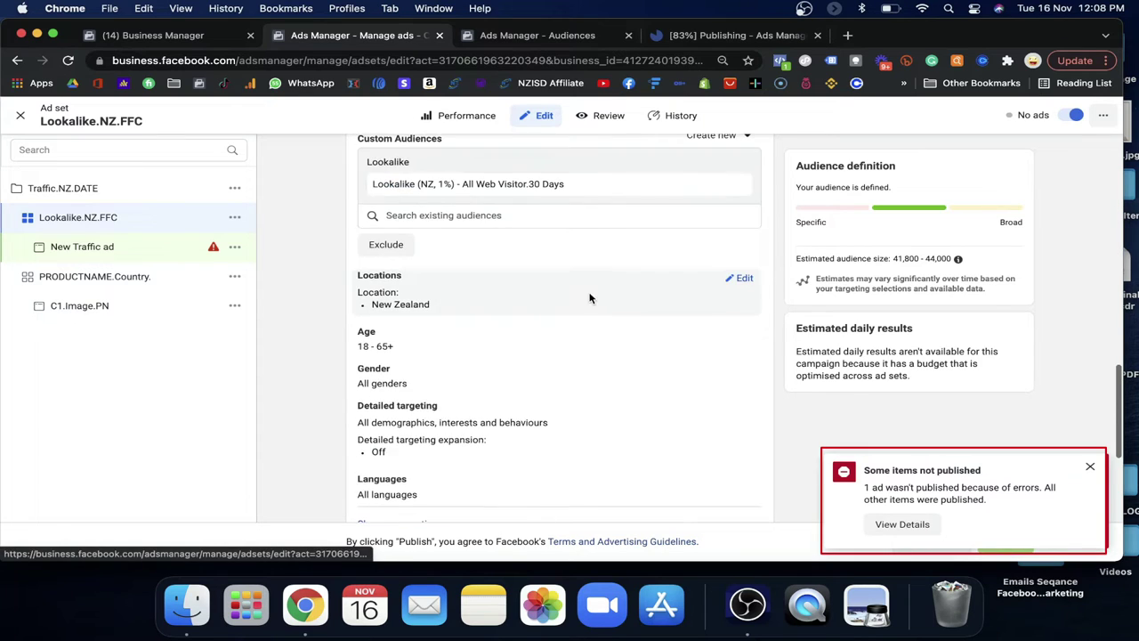
click(1089, 468)
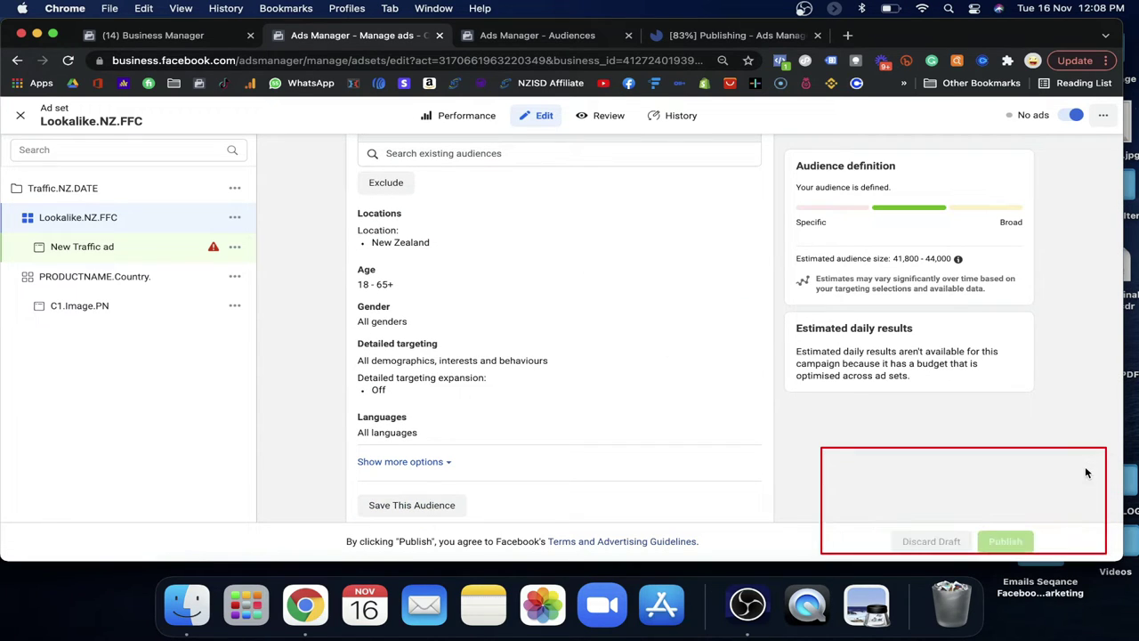
scroll(579, 403, down, 3)
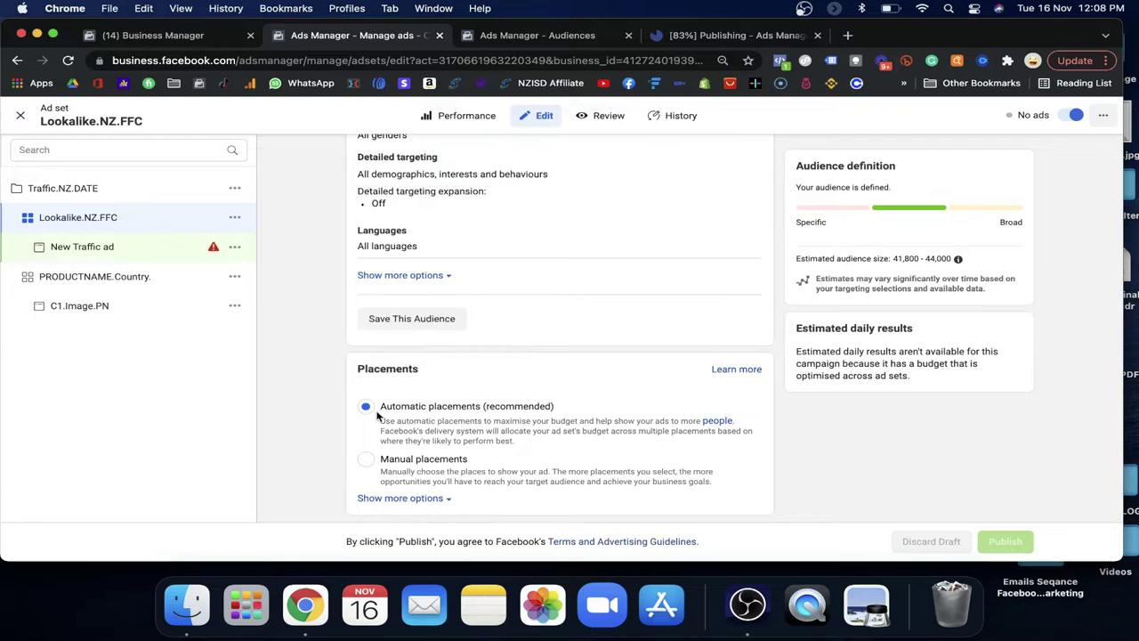
scroll(378, 412, up, 8)
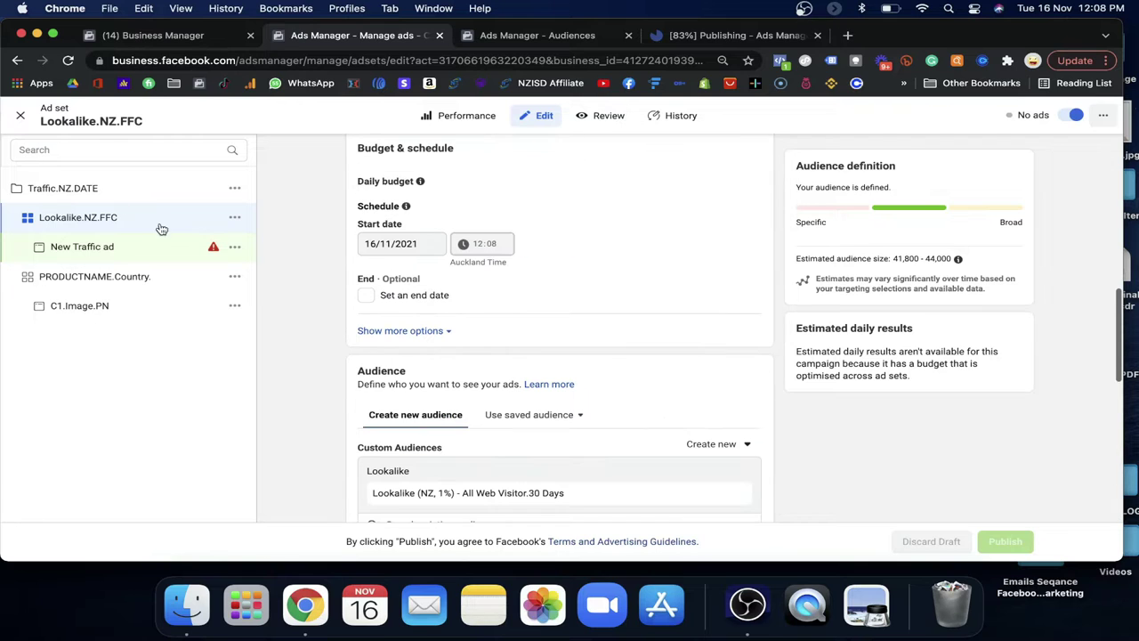
Close the ad set editor and check the ads inside Lookalike.NZ.FFC
click(21, 118)
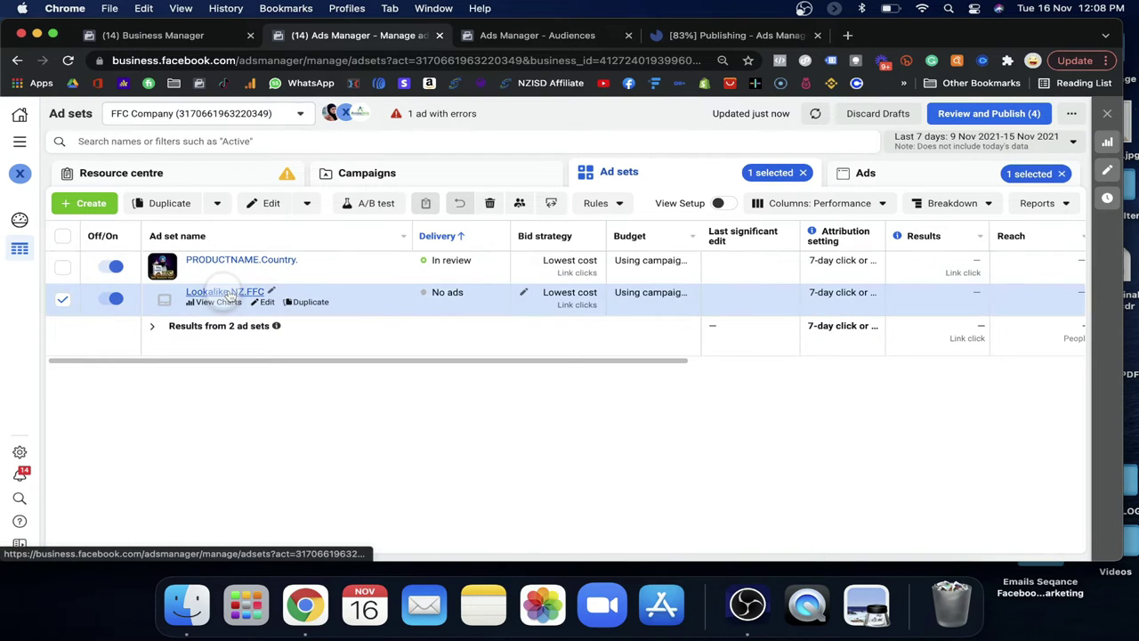
click(228, 292)
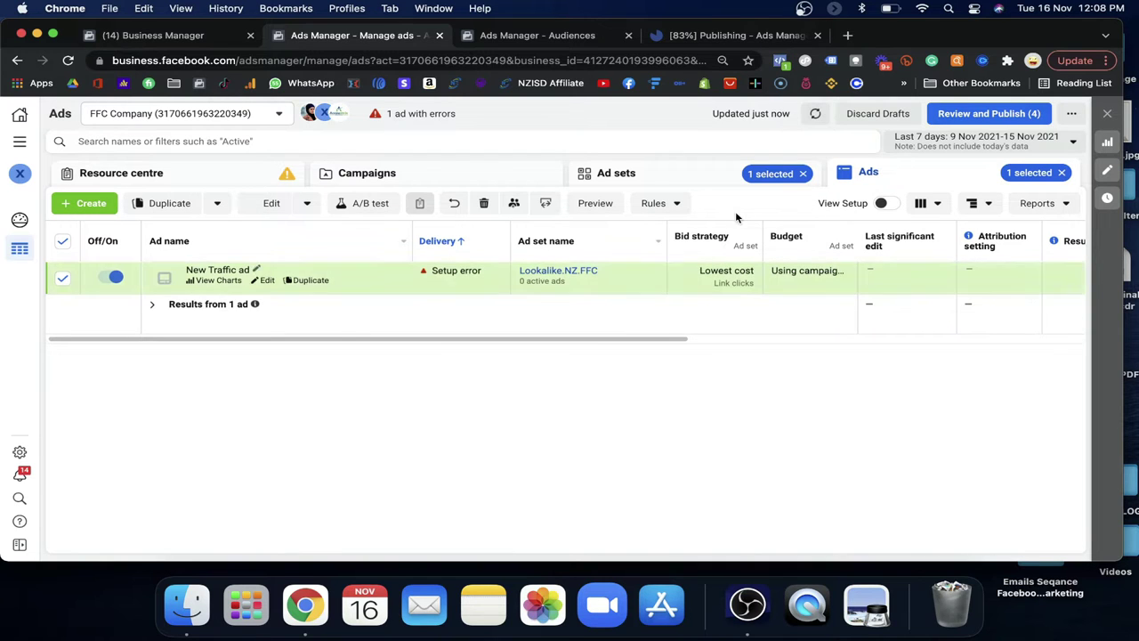
click(660, 183)
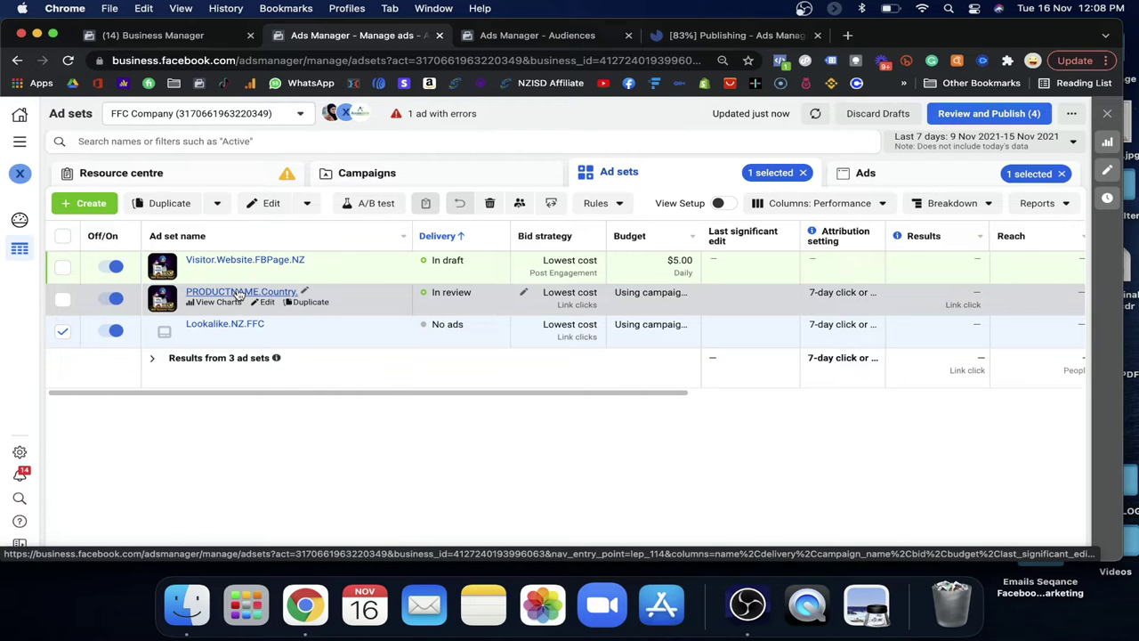
Open Traffic.NZ.DATE's ads and select C1.Image.PN instead of New Traffic ad
click(489, 173)
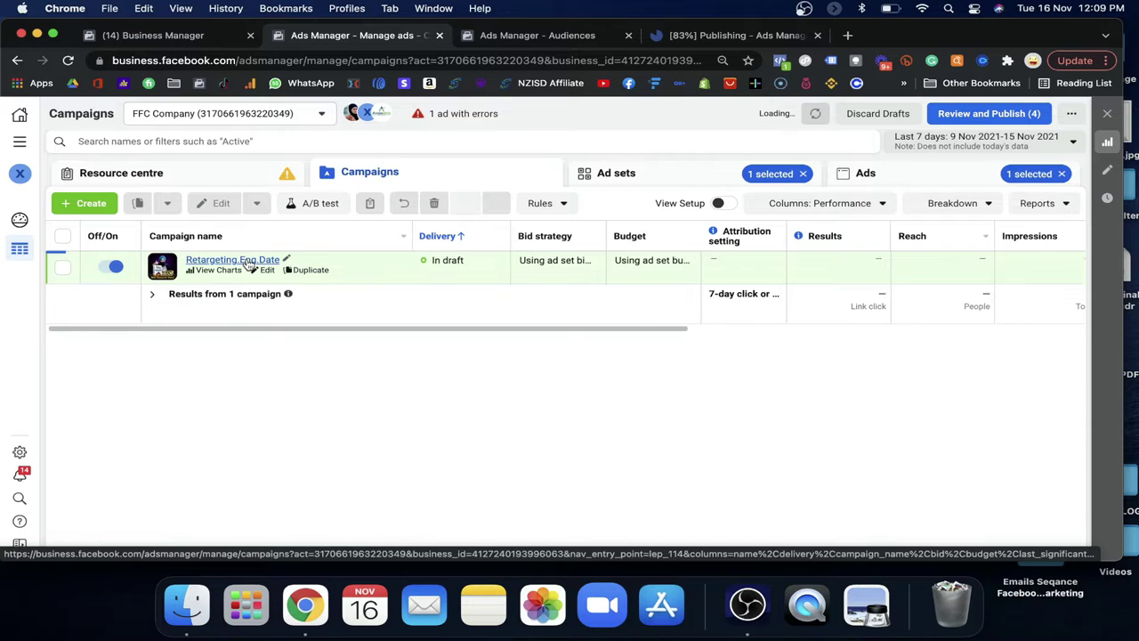
click(228, 295)
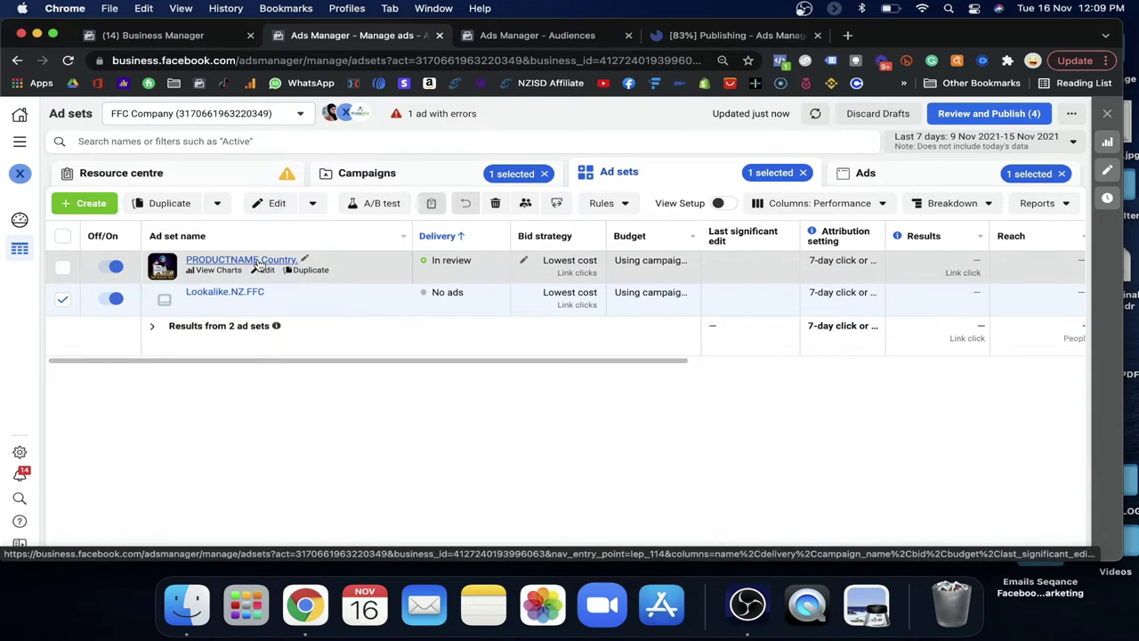
click(230, 268)
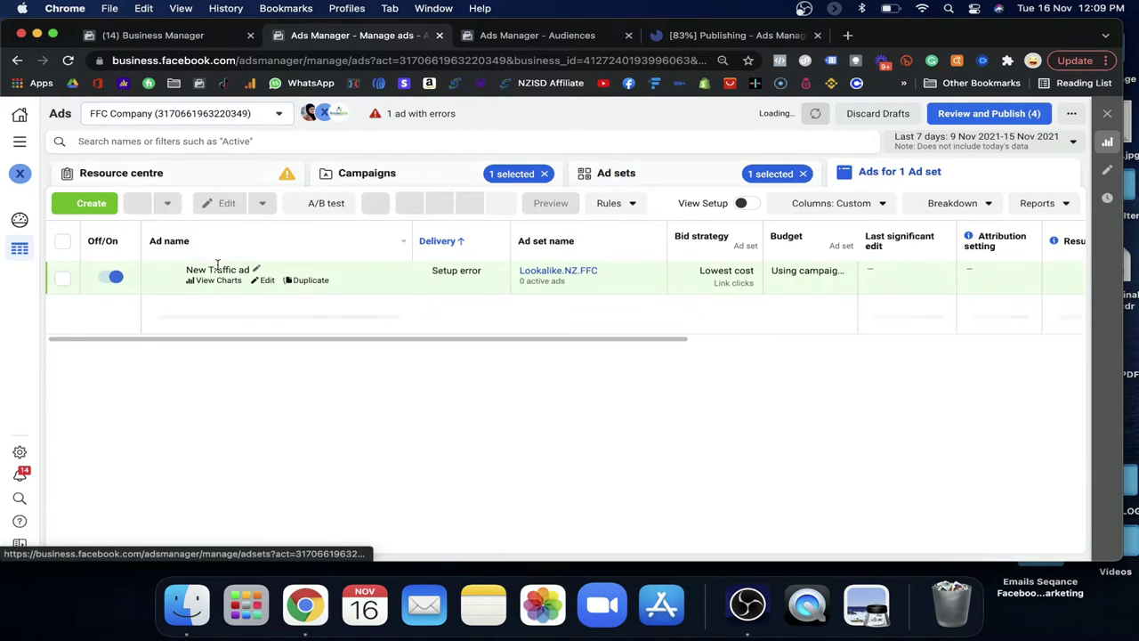
click(63, 279)
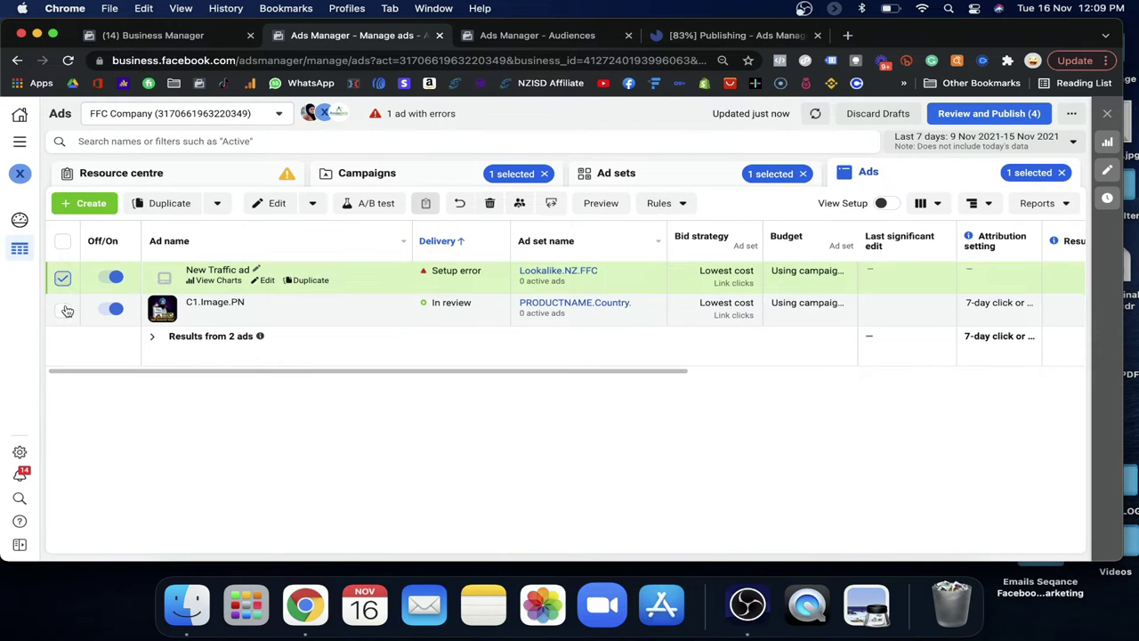
click(66, 309)
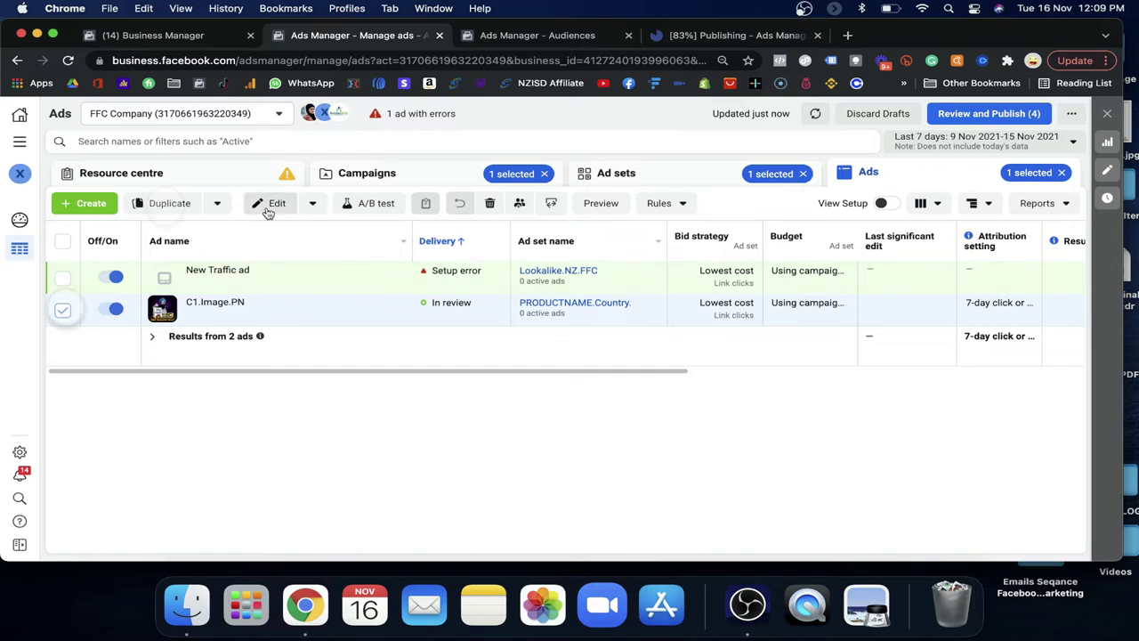
Duplicate the selected C1.Image.PN ad from the toolbar
click(171, 203)
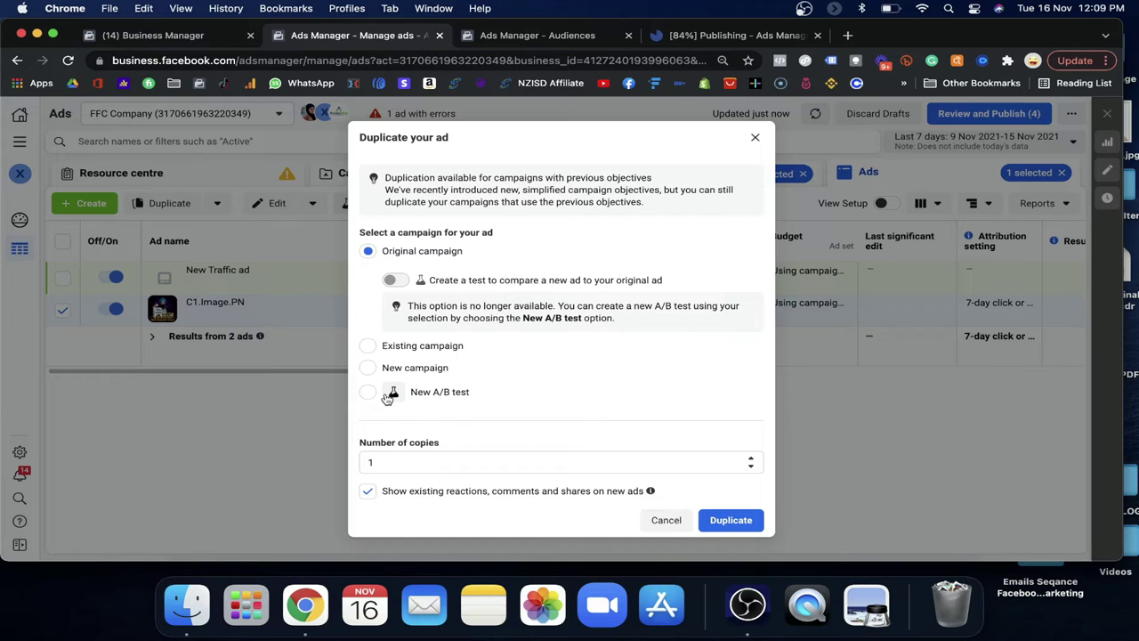
Send the copy to existing campaign ad set Lookalike.NZ.FFC instead of PRODUCTNAME.Country., and duplicate
click(368, 346)
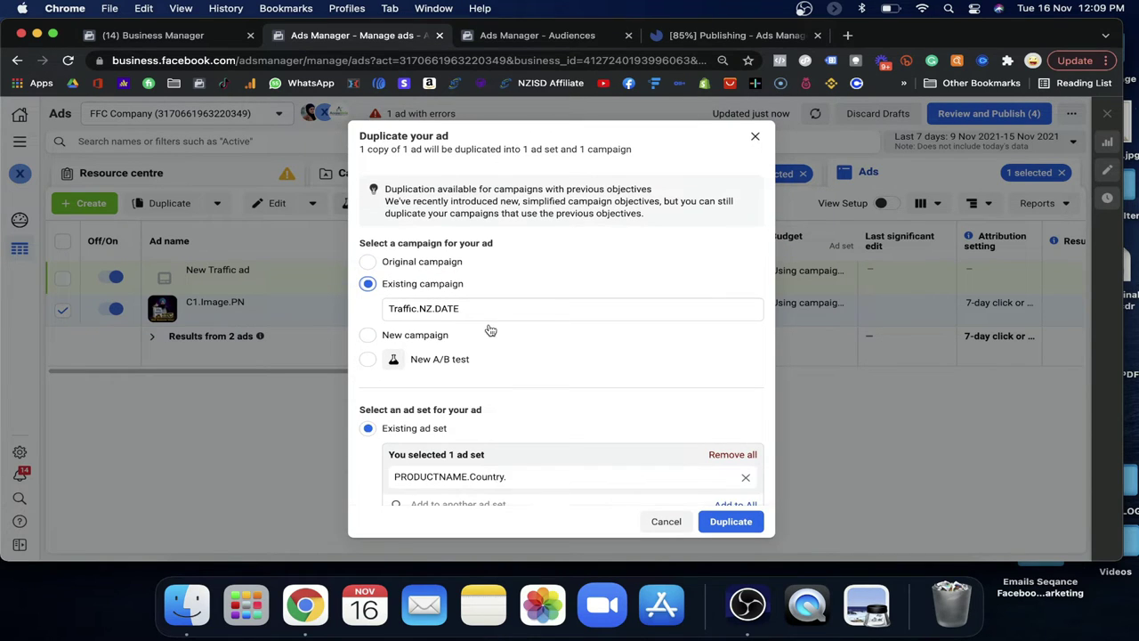
scroll(474, 378, down, 3)
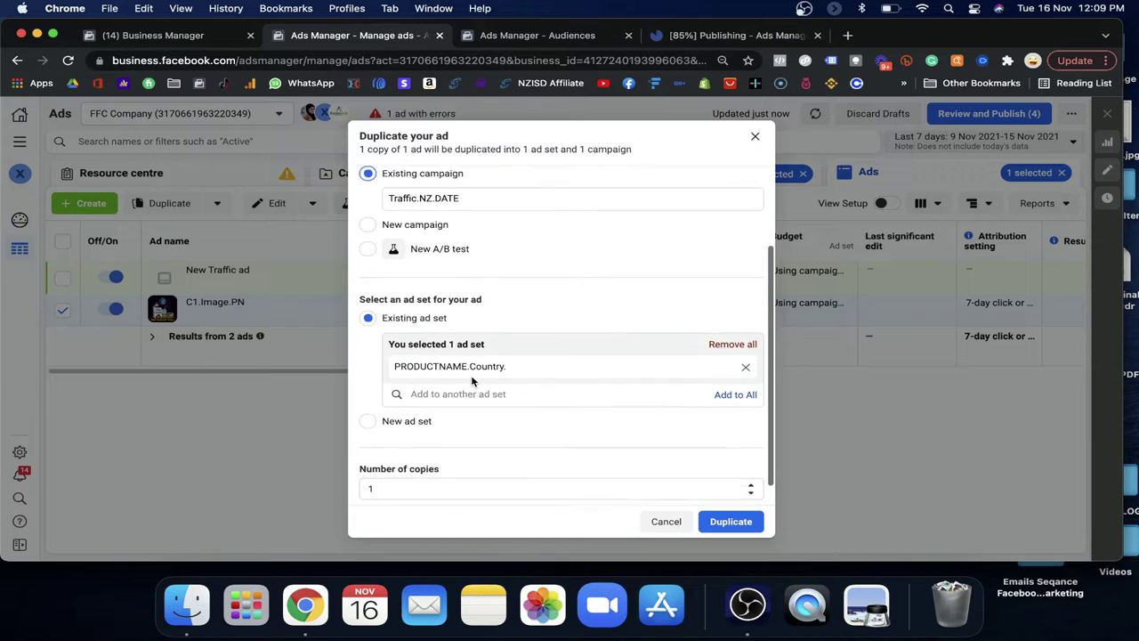
click(747, 352)
click(517, 371)
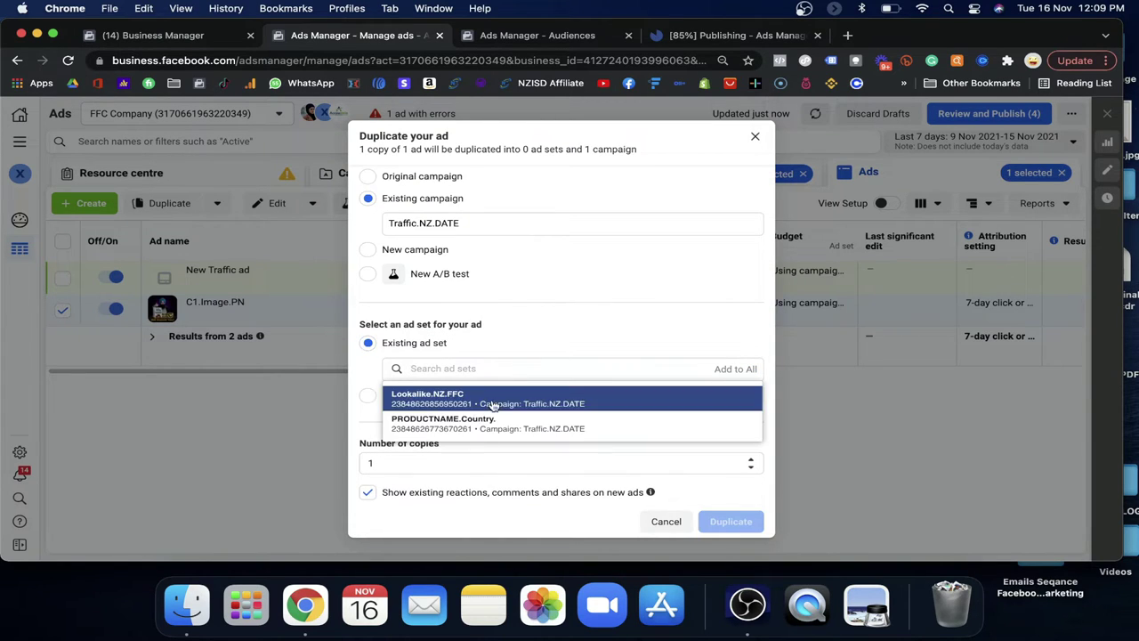
click(483, 397)
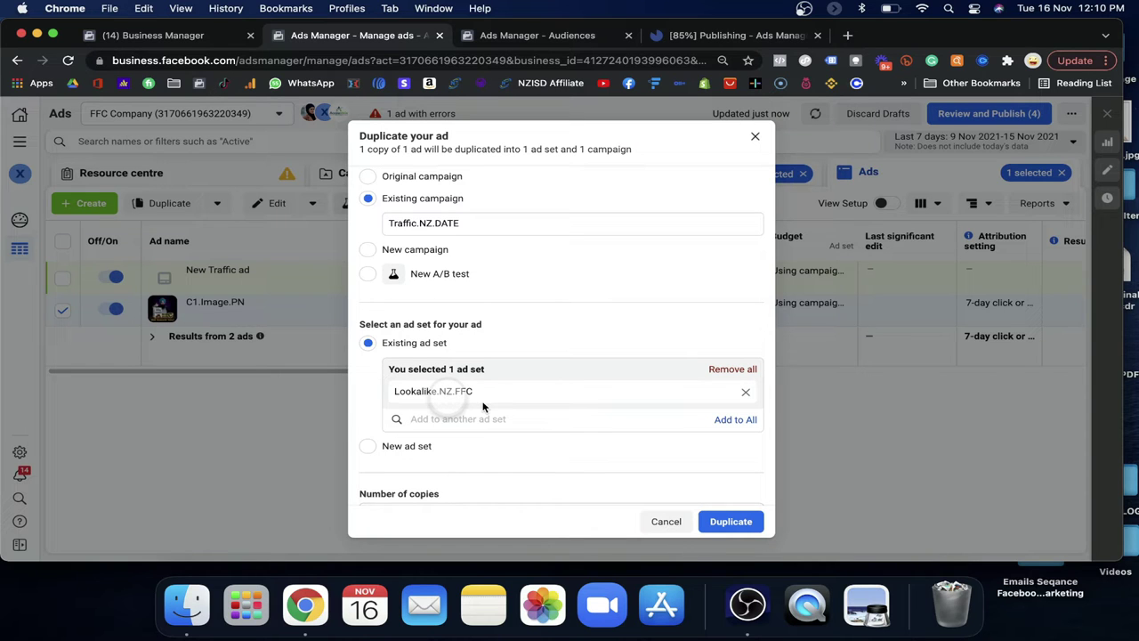
scroll(468, 184, up, 3)
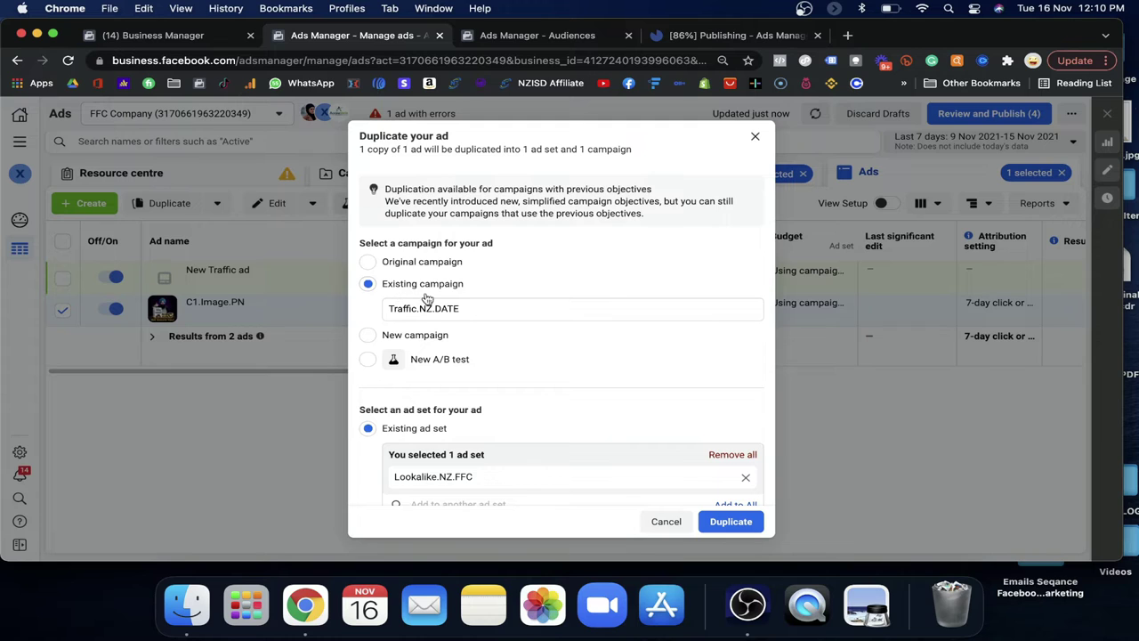
scroll(438, 310, down, 2)
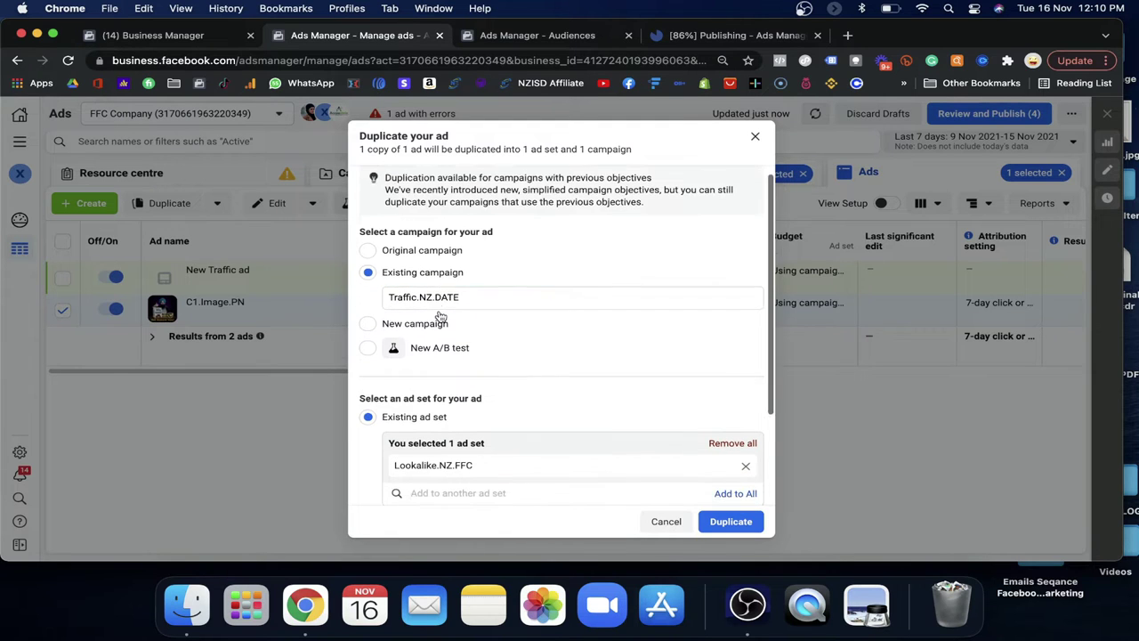
scroll(440, 316, down, 2)
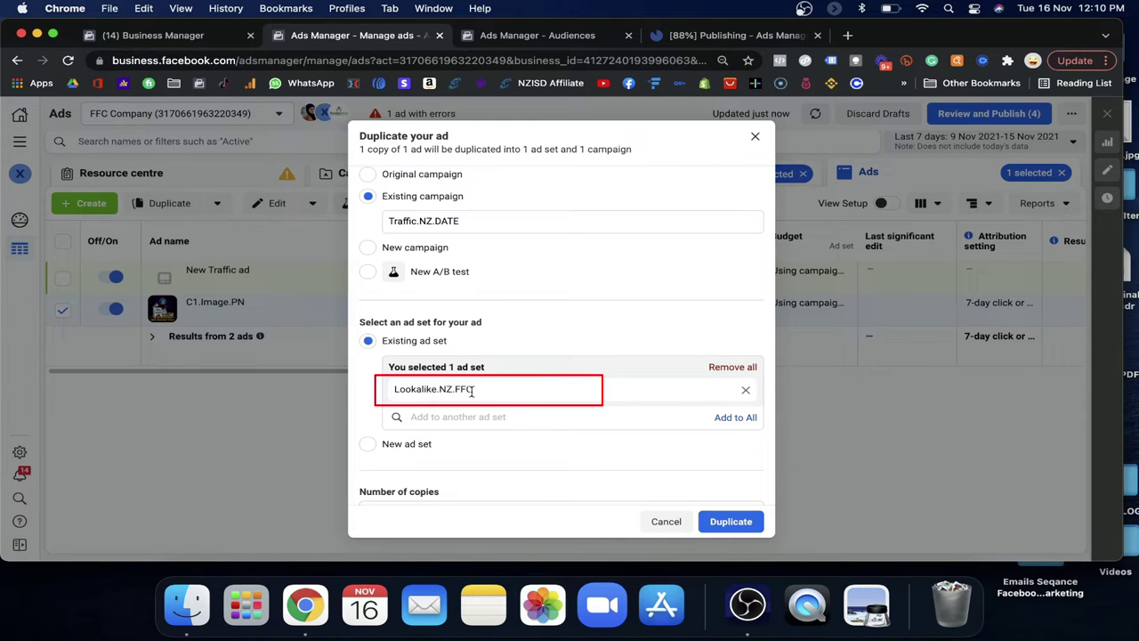
scroll(481, 393, down, 2)
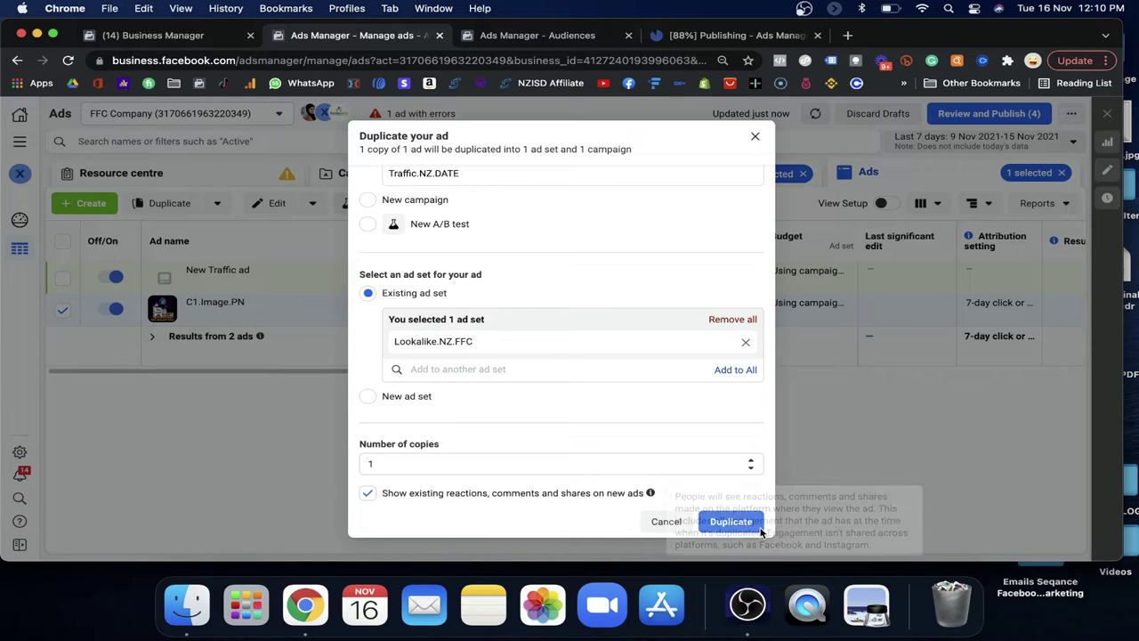
click(731, 522)
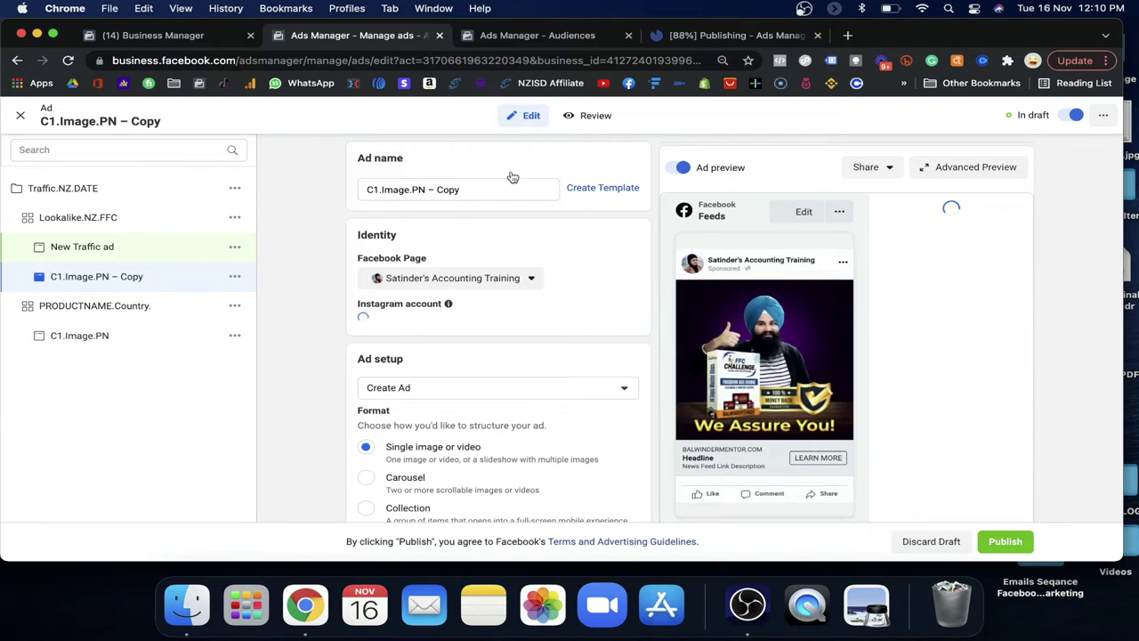
Change the copy's name ending to 'FFC Lookalike', making C1.Image.FFC Lookalike, and publish
click(478, 191)
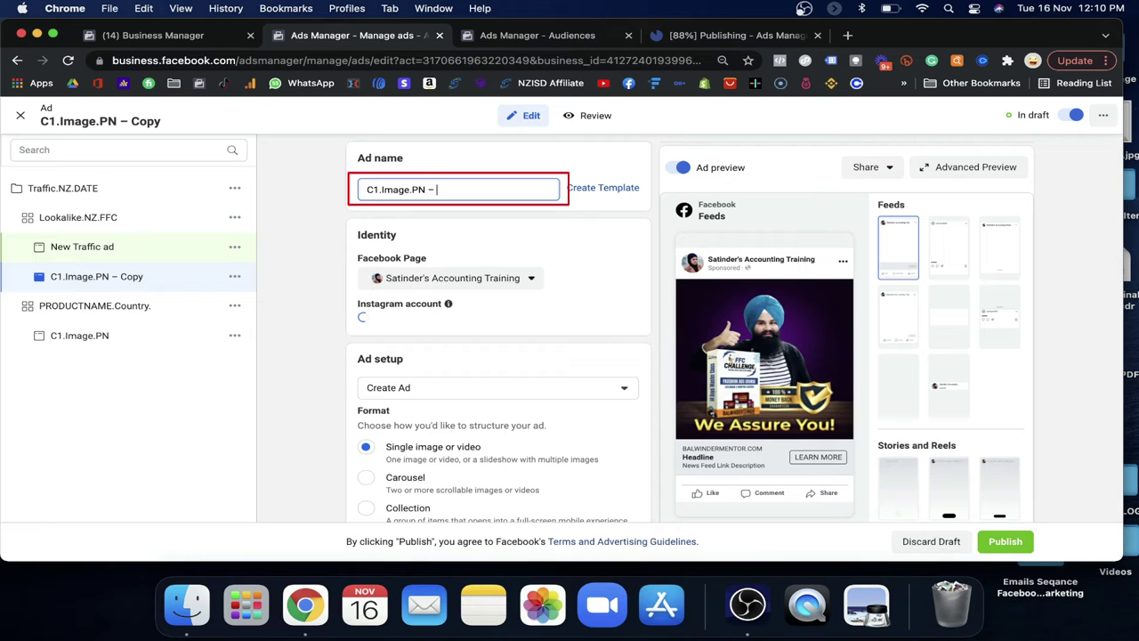
text(F)
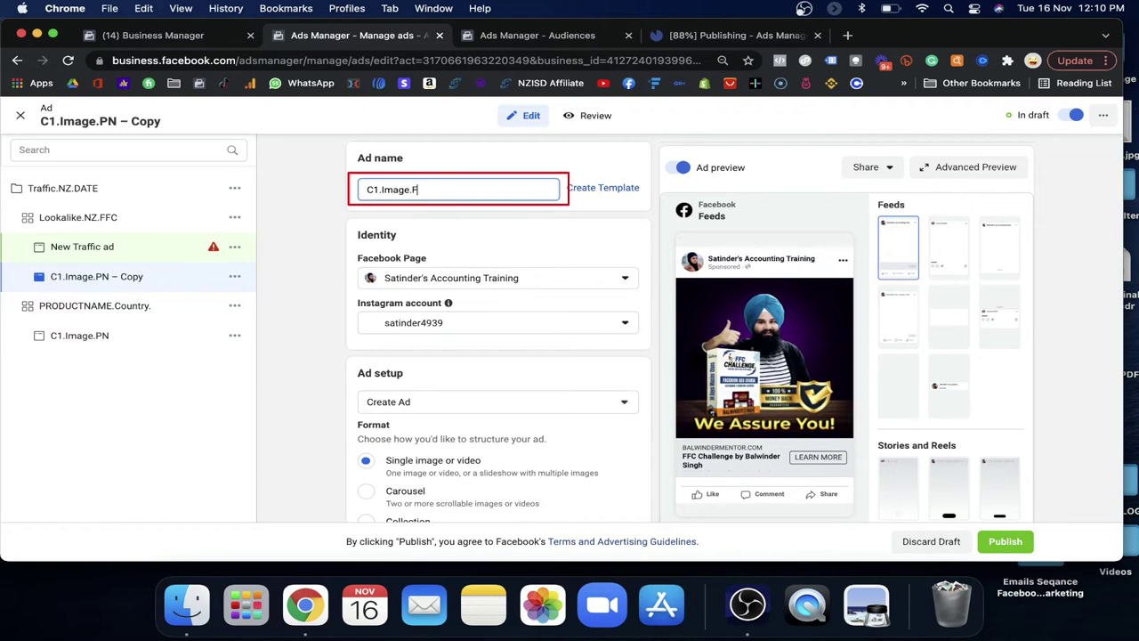
text(FC Lookalike)
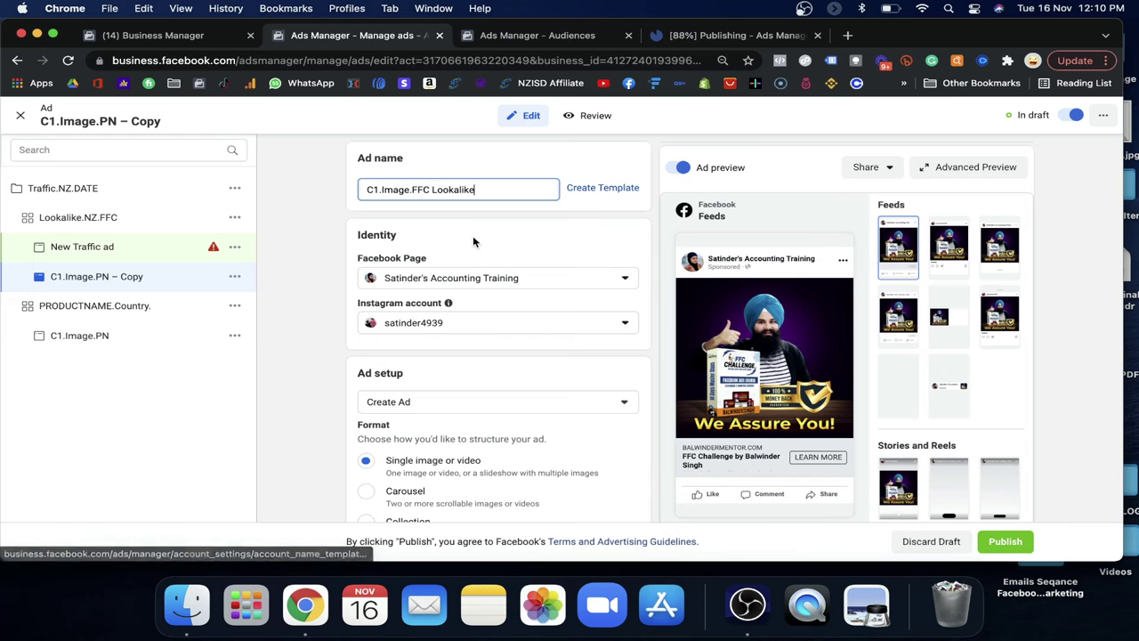
scroll(473, 234, down, 10)
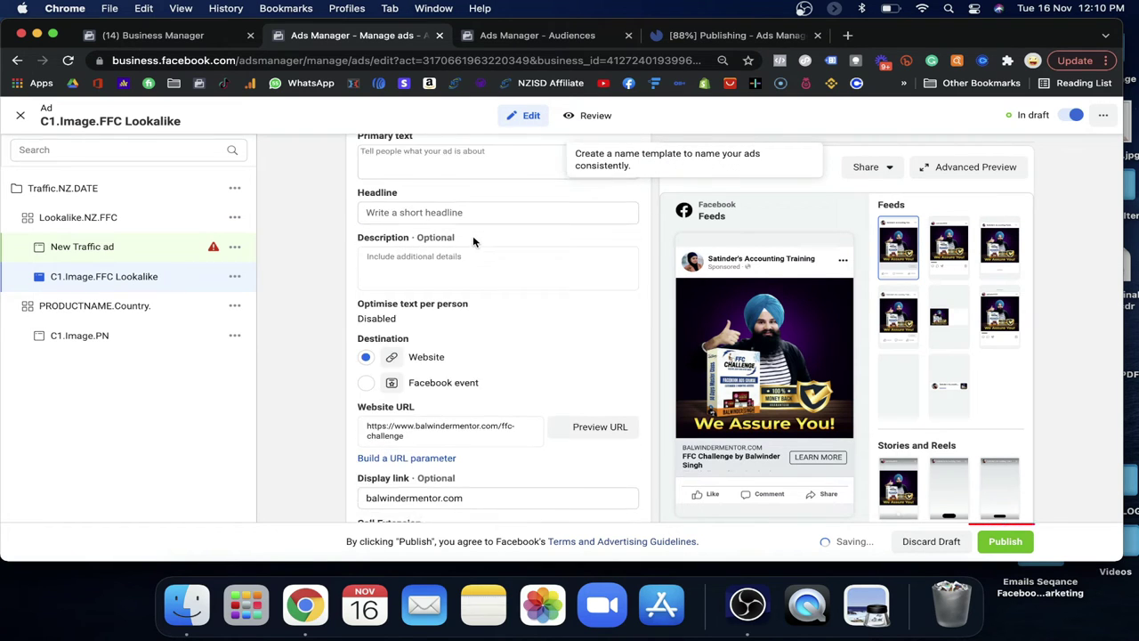
scroll(472, 235, down, 10)
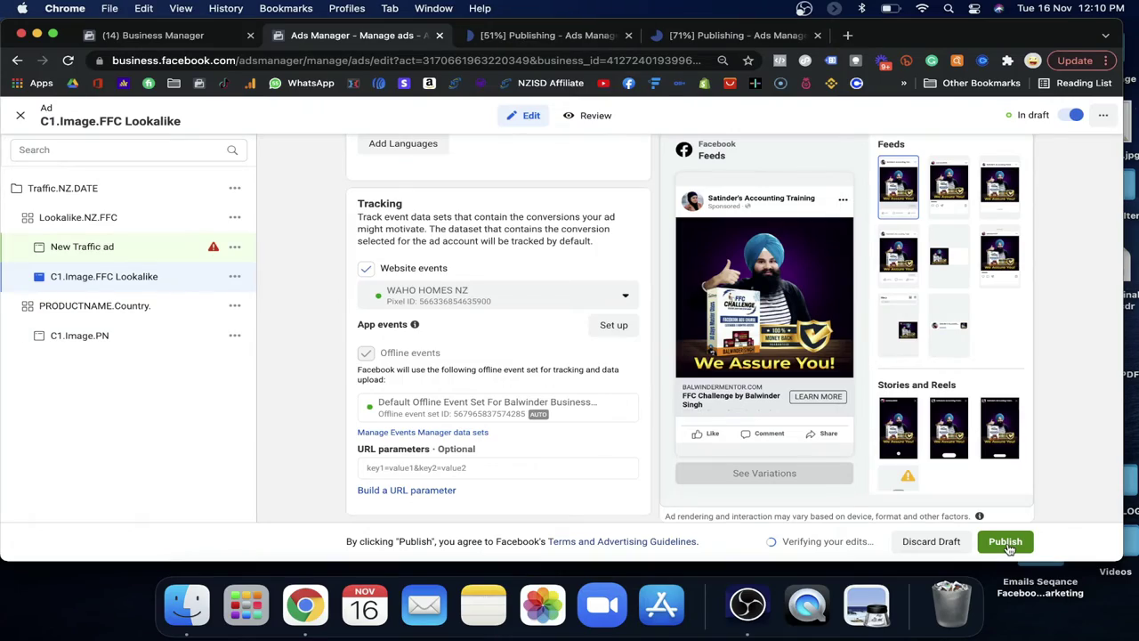
click(1007, 545)
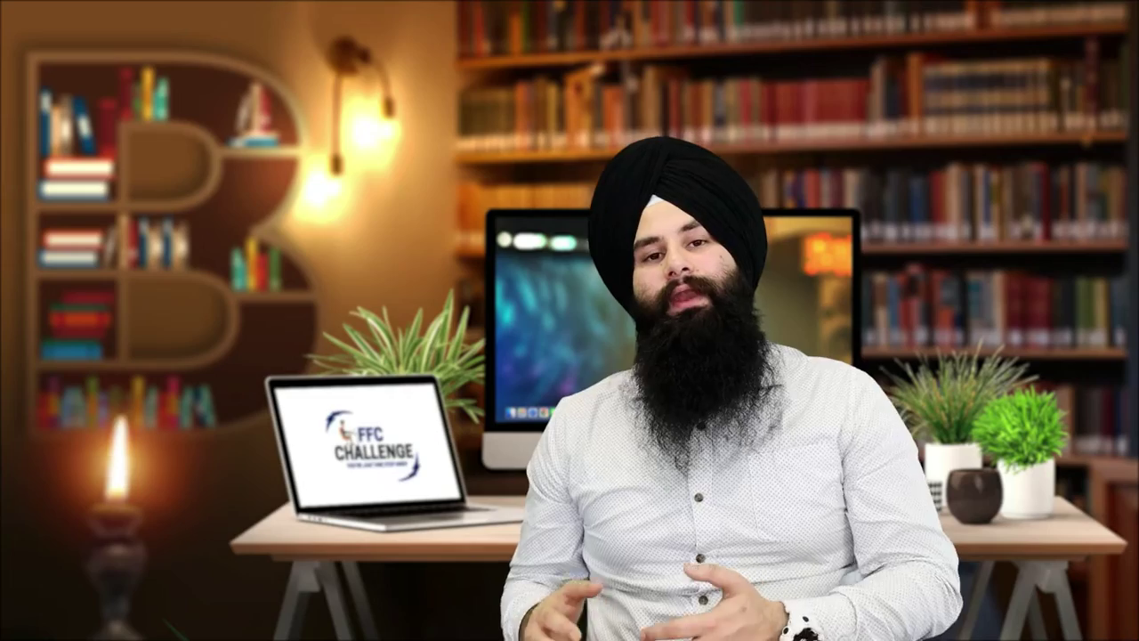